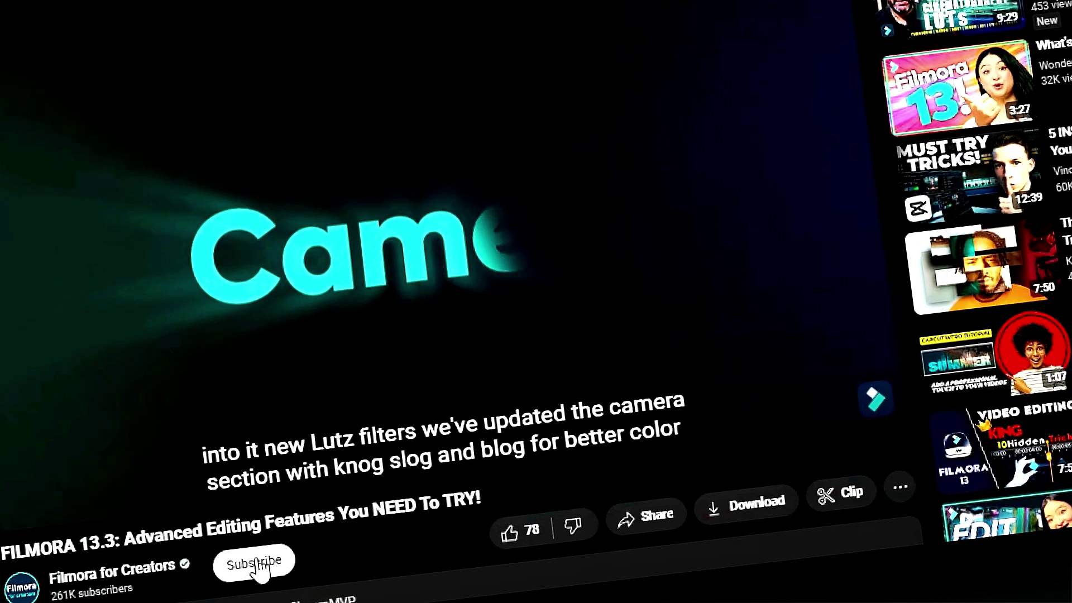
Subscribe to the Filmora for Creators channel and like the FILMORA 13.3 video.
{"action": "left_click", "coordinate": [257, 564]}
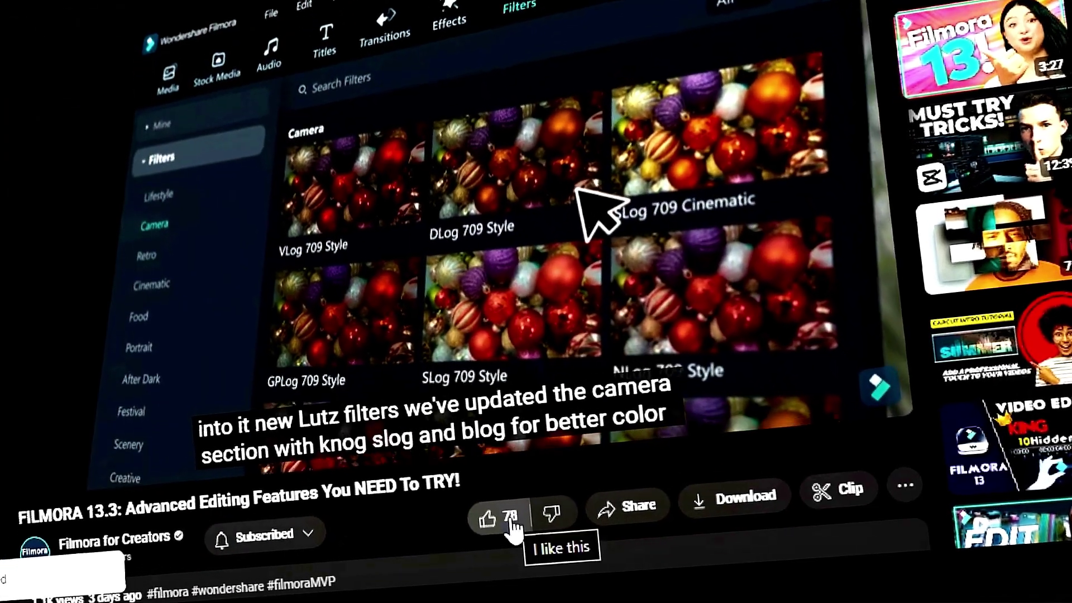
{"action": "left_click", "coordinate": [511, 522]}
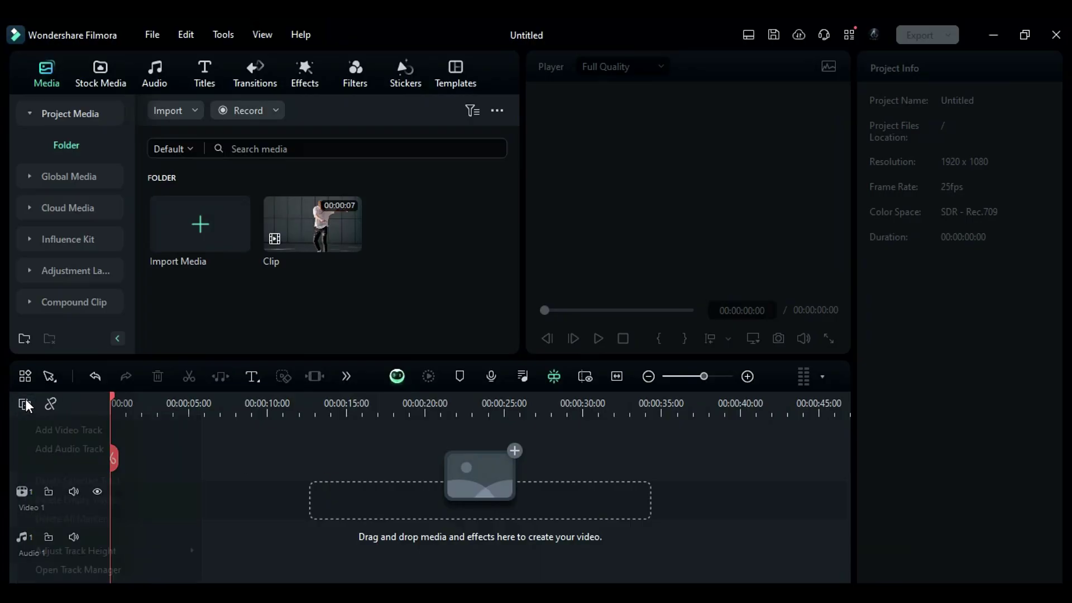
Add 13 video tracks above Track 1 with the Track Manager.
{"action": "left_click", "coordinate": [25, 404]}
{"action": "left_click", "coordinate": [109, 570]}
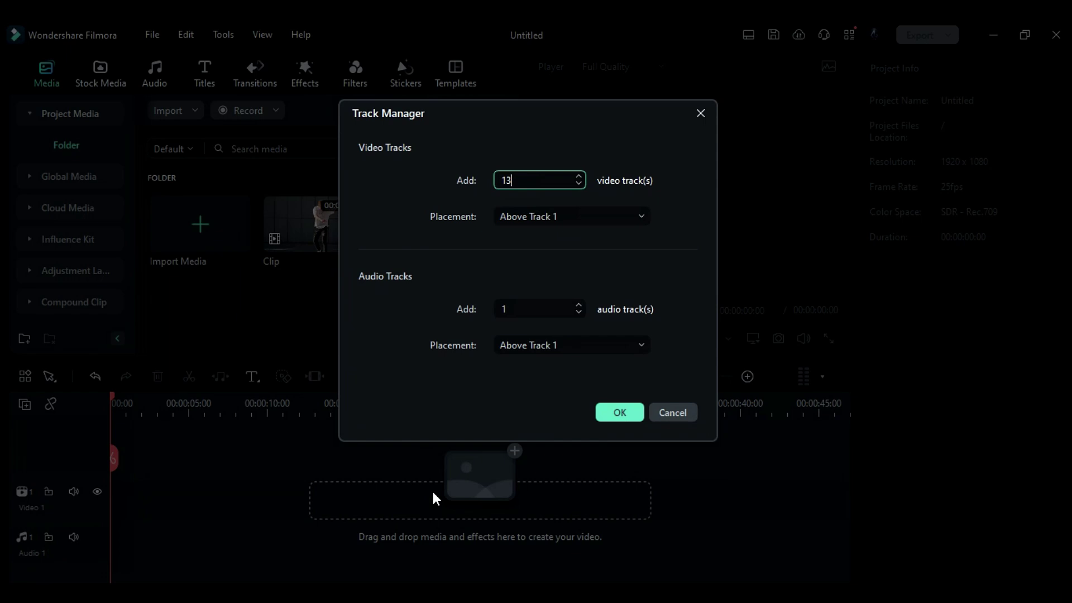
{"action": "left_click", "coordinate": [620, 412]}
Place the dancer clip at the start of track Video 14 and enable AI Portrait on it.
{"action": "left_click_drag", "start_coordinate": [328, 239], "coordinate": [152, 475]}
{"action": "scroll", "coordinate": [134, 502], "scroll_direction": "down", "scroll_amount": 3}
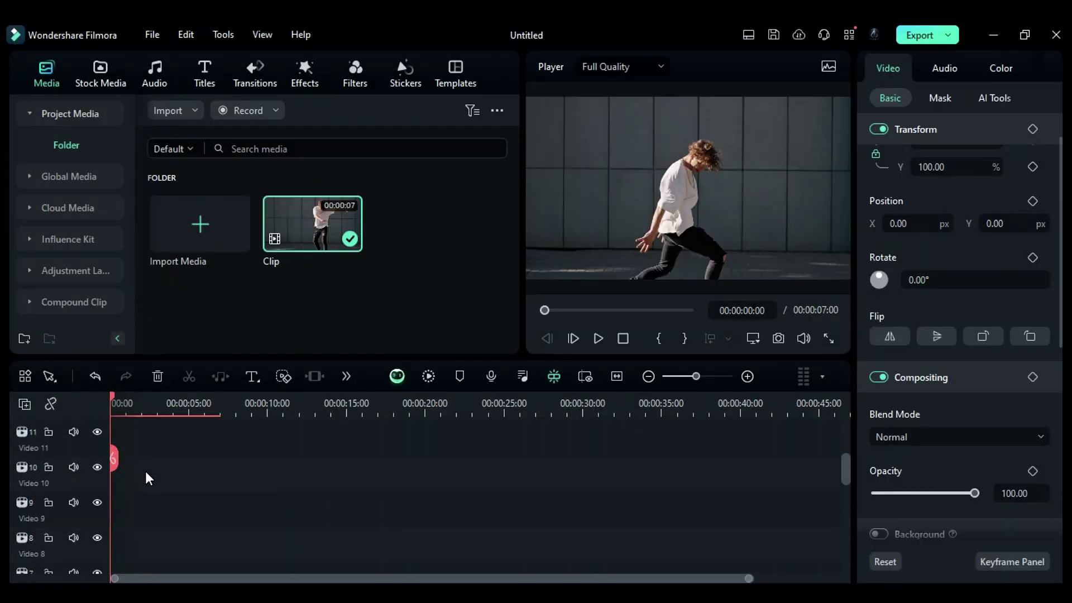
{"action": "scroll", "coordinate": [145, 470], "scroll_direction": "up", "scroll_amount": 3}
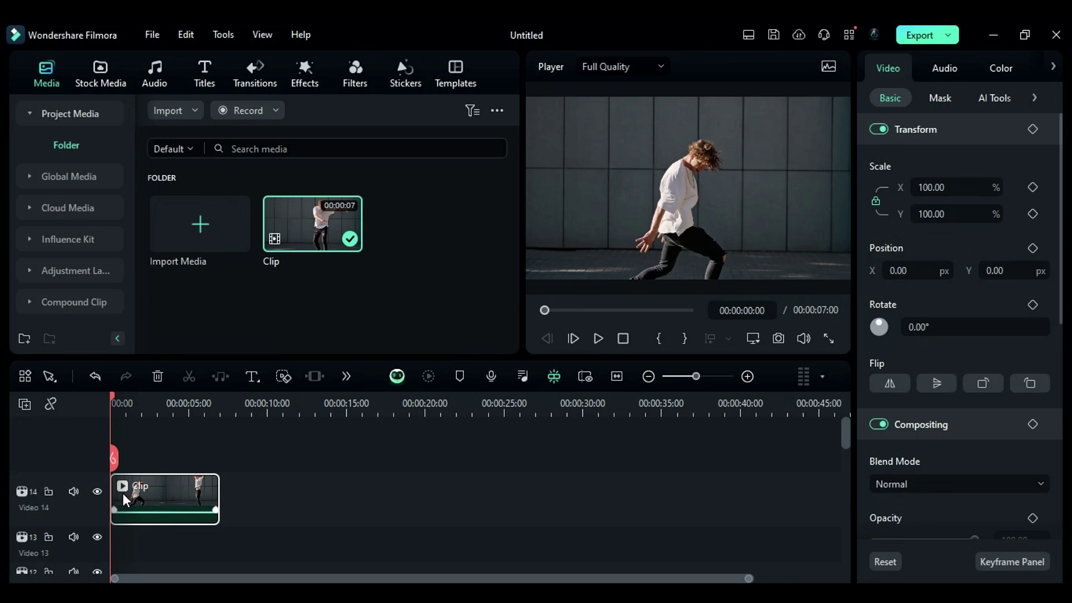
{"action": "left_click", "coordinate": [980, 102]}
{"action": "scroll", "coordinate": [971, 370], "scroll_direction": "down", "scroll_amount": 3}
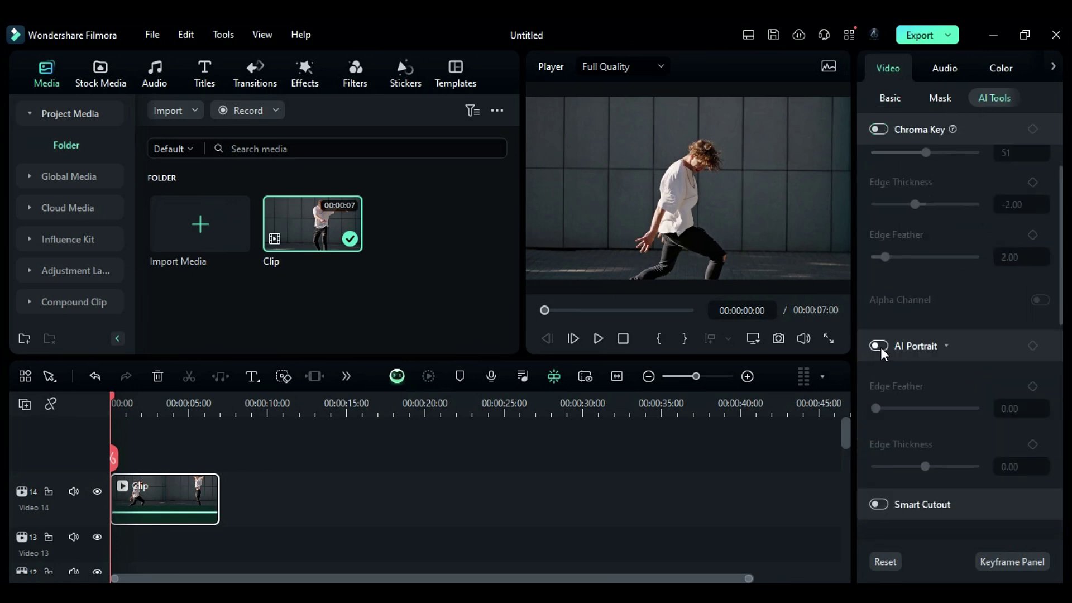
{"action": "left_click", "coordinate": [880, 347]}
Duplicate the clip onto track Video 13 and trim its start to 00:00:00:10.
{"action": "left_click_drag", "start_coordinate": [154, 503], "coordinate": [158, 543]}
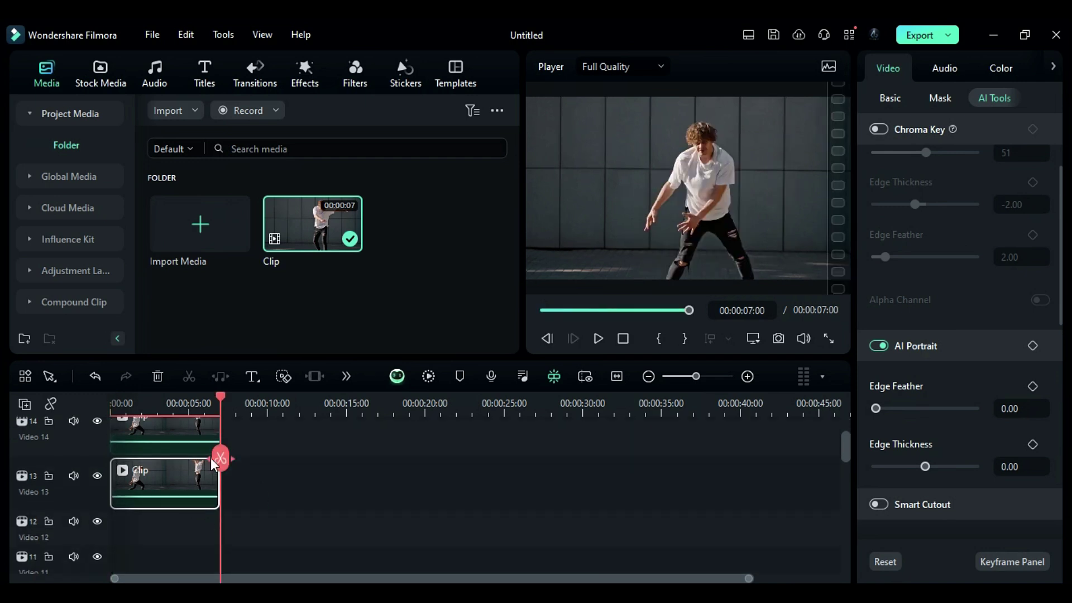
{"action": "left_click", "coordinate": [114, 401]}
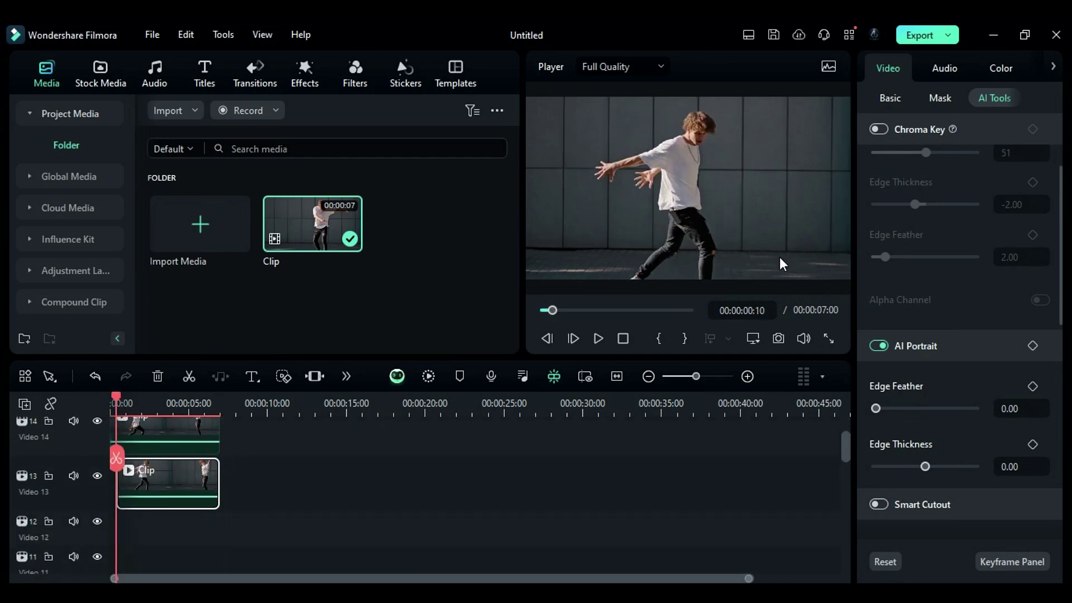
Keyframe the Video 13 clip's position at 00:00:00:10 and at 00:00:00:20 with X 257 px, and set its blend mode to Color Dodge.
{"action": "left_click", "coordinate": [889, 99]}
{"action": "left_click", "coordinate": [1033, 248]}
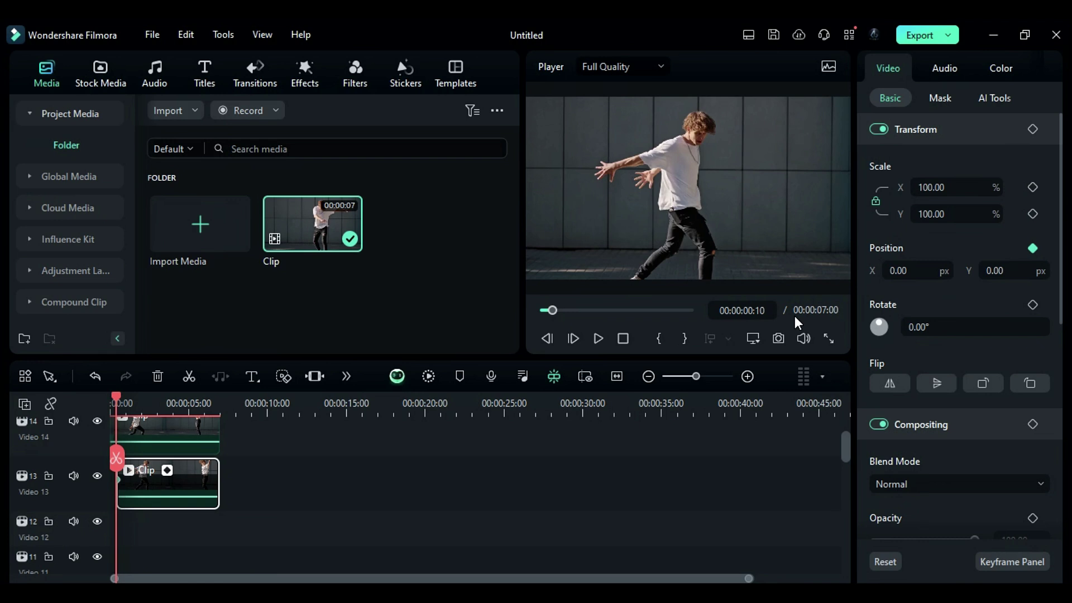
{"action": "left_click_drag", "start_coordinate": [130, 408], "coordinate": [135, 410]}
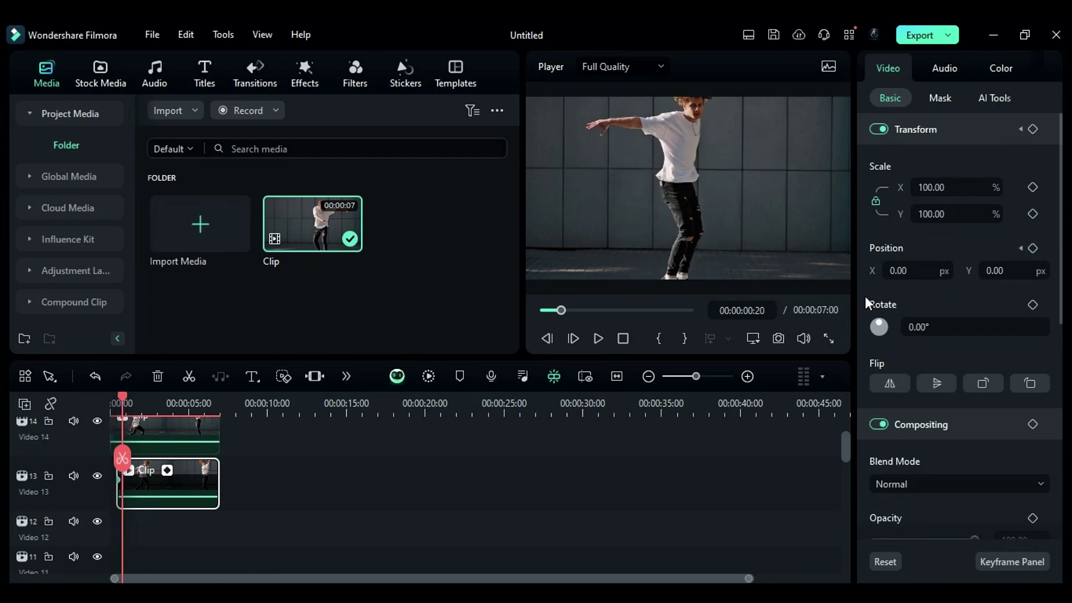
{"action": "left_click_drag", "start_coordinate": [899, 270], "coordinate": [1050, 270]}
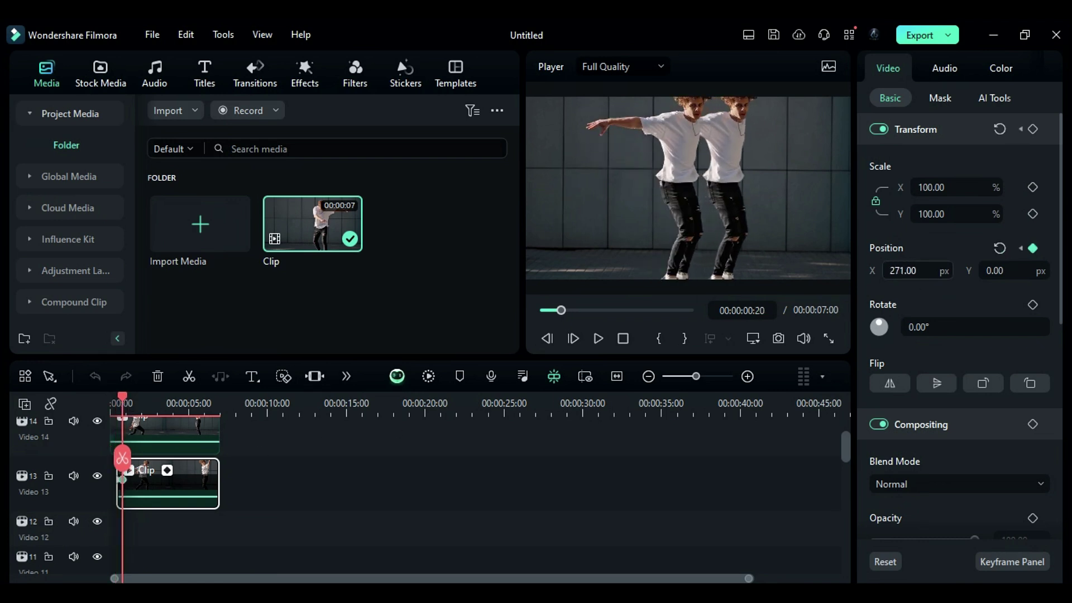
{"action": "left_click", "coordinate": [962, 484]}
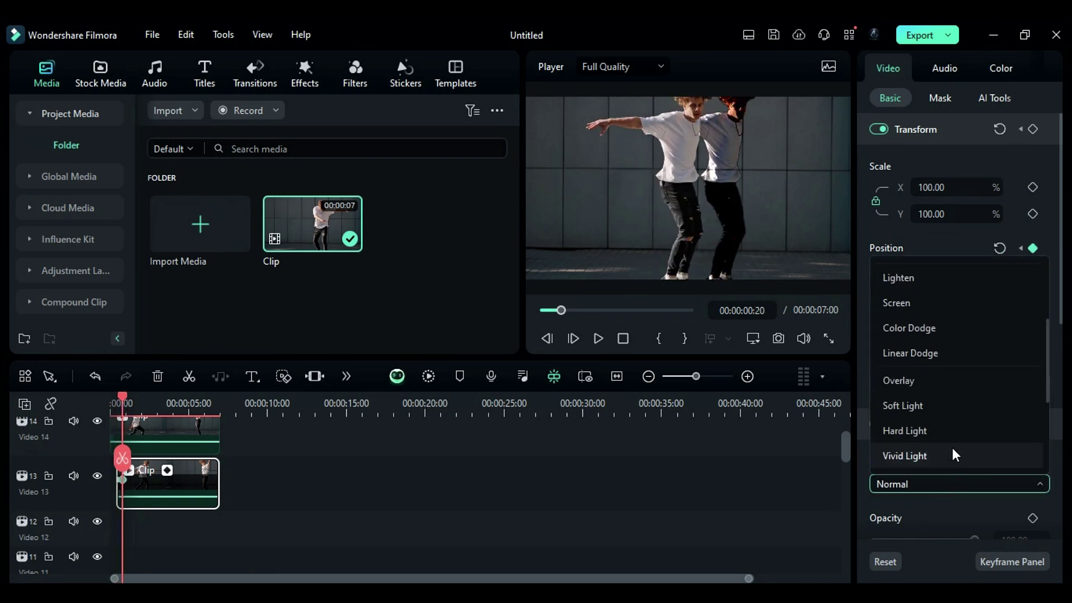
{"action": "left_click", "coordinate": [927, 331]}
Apply the Tint effect from the NewBlue FX Filters category to the clip on Video 13.
{"action": "left_click", "coordinate": [308, 79]}
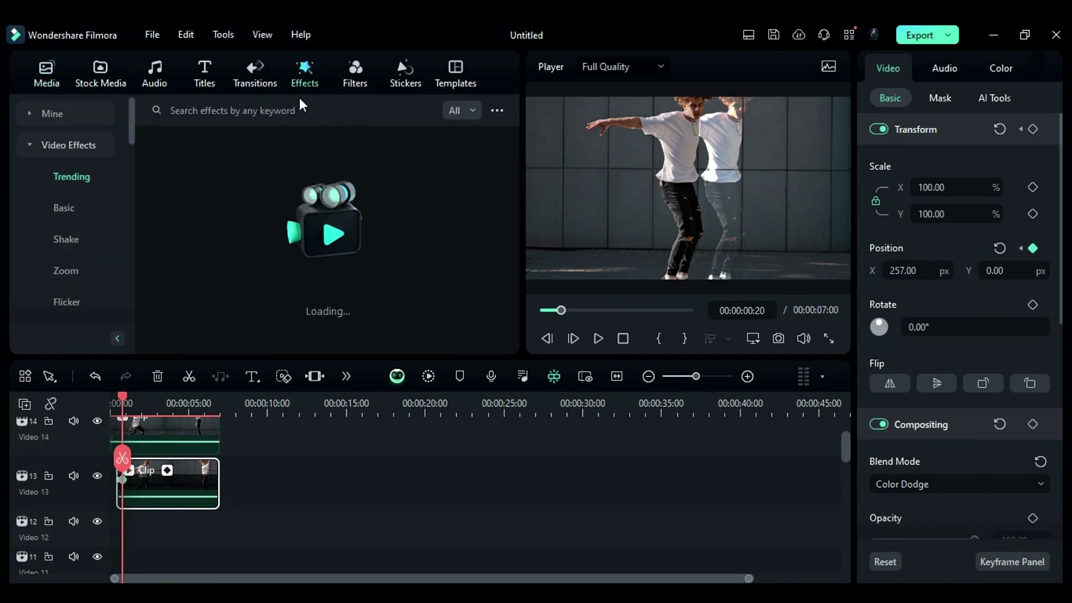
{"action": "left_click", "coordinate": [24, 241]}
{"action": "scroll", "coordinate": [129, 256], "scroll_direction": "down", "scroll_amount": 2}
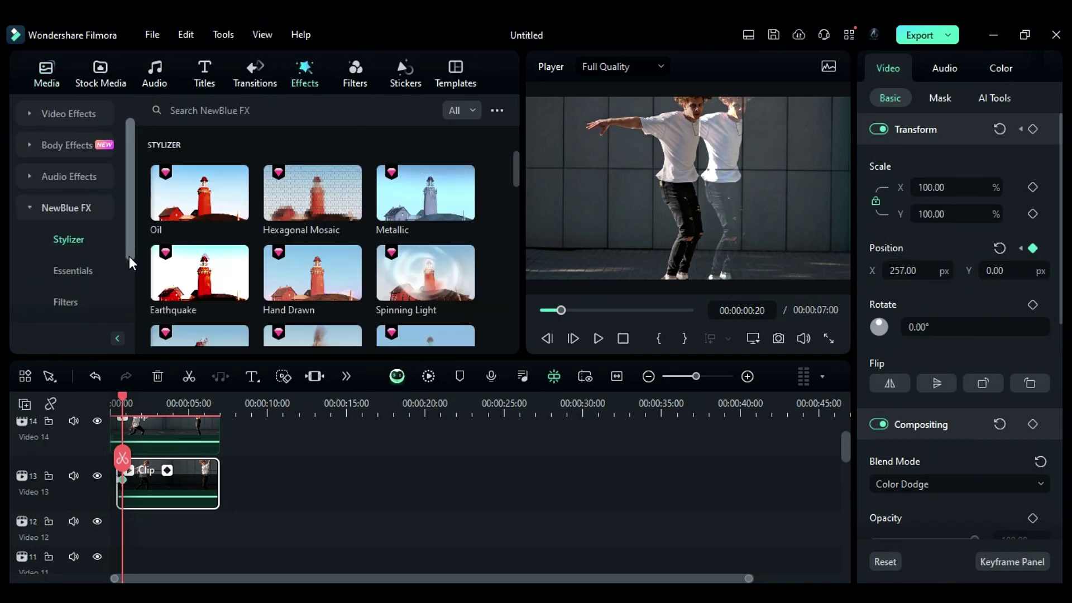
{"action": "left_click", "coordinate": [77, 273]}
{"action": "left_click_drag", "start_coordinate": [514, 189], "coordinate": [515, 207]}
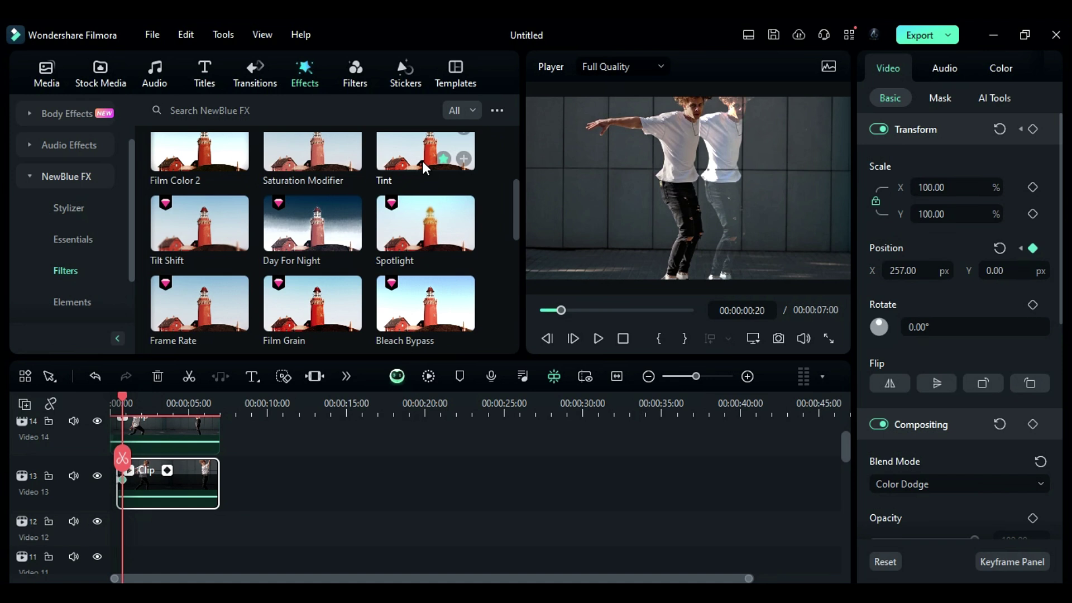
{"action": "left_click_drag", "start_coordinate": [423, 162], "coordinate": [168, 486]}
Set the Tint effect's color to medium blue, its tint to 76 and its saturation to -54.
{"action": "left_click", "coordinate": [887, 277]}
{"action": "left_click", "coordinate": [882, 334]}
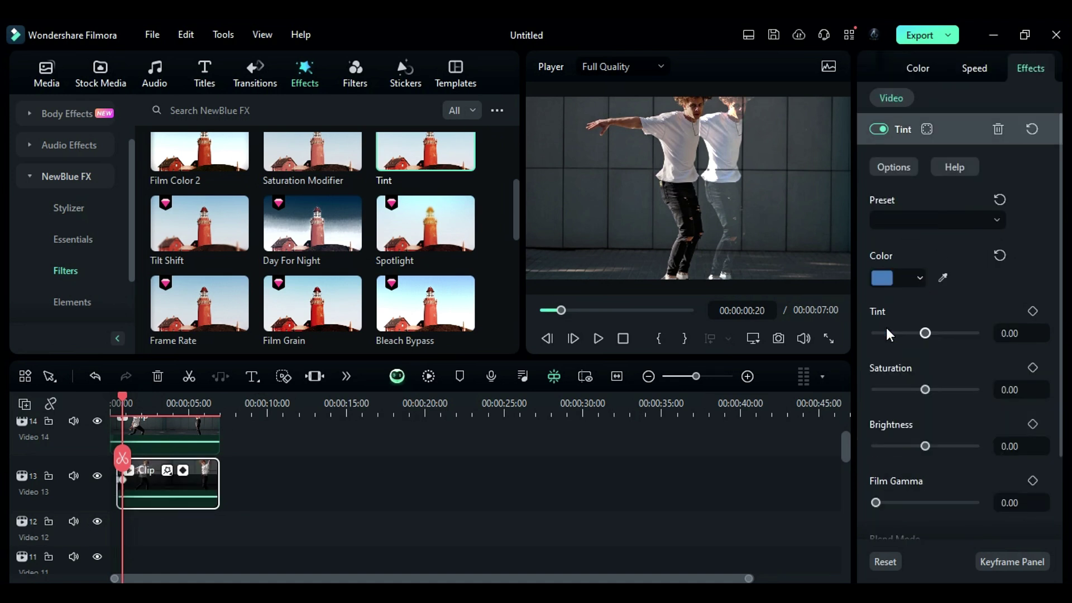
{"action": "left_click", "coordinate": [1024, 335]}
{"action": "type", "text": "76"}
{"action": "left_click", "coordinate": [1009, 389]}
{"action": "type", "text": "-54"}
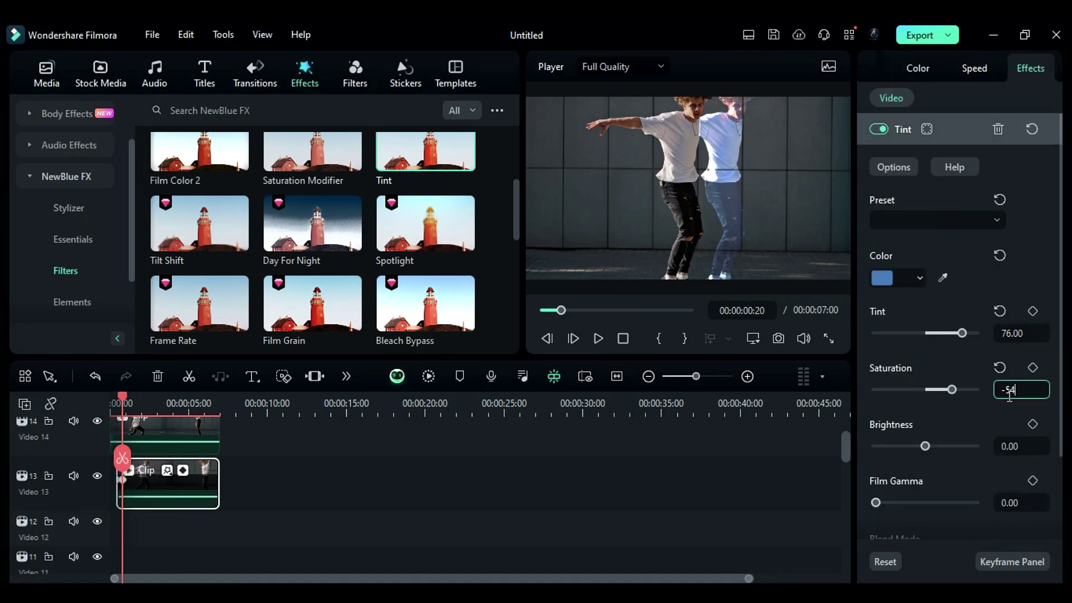
{"action": "key", "text": "Return"}
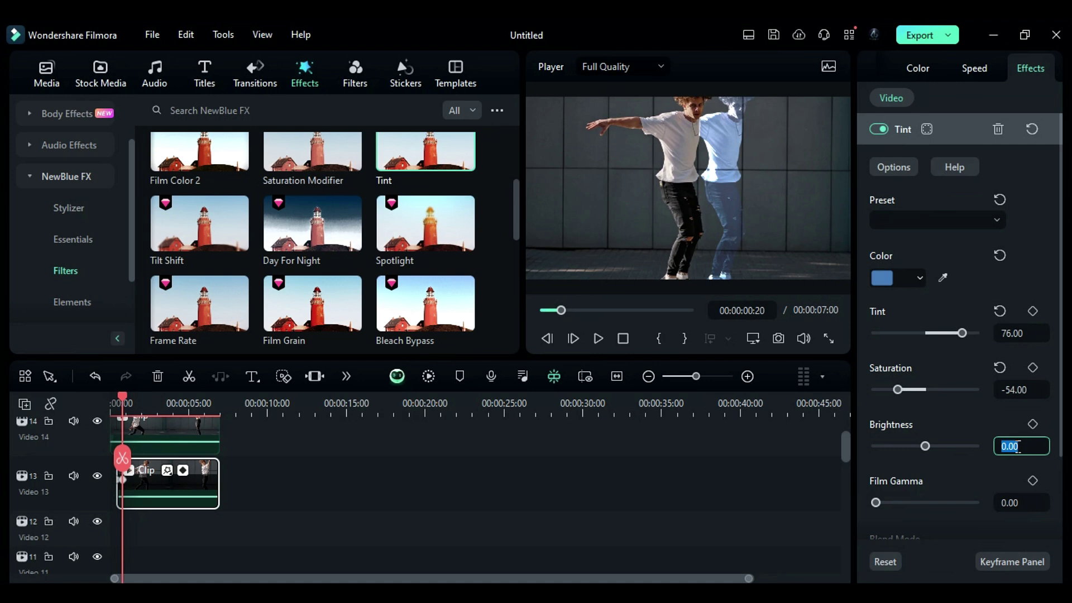
Set the Tint effect's brightness to -15 and its film gamma to 5.
{"action": "left_click", "coordinate": [1017, 447]}
{"action": "type", "text": "-15"}
{"action": "key", "text": "Return"}
{"action": "scroll", "coordinate": [1014, 447], "scroll_direction": "down", "scroll_amount": 1}
{"action": "left_click", "coordinate": [1027, 455]}
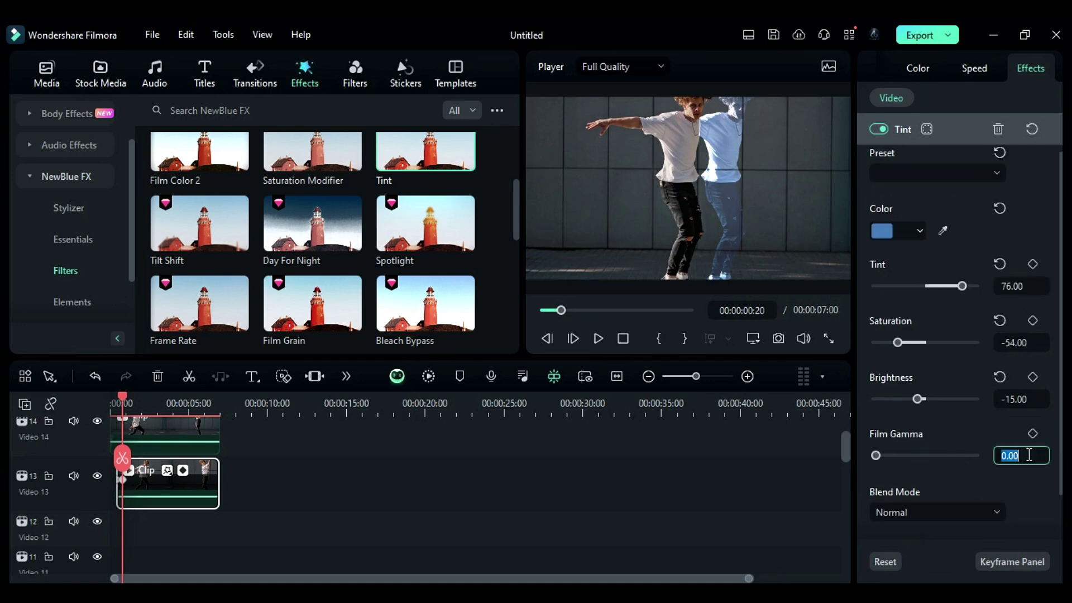
{"action": "key", "text": "Return"}
Apply the BCC Colorize Gradient effect from the Boris FX Grads and Tints category to the Video 13 clip.
{"action": "left_click", "coordinate": [32, 176]}
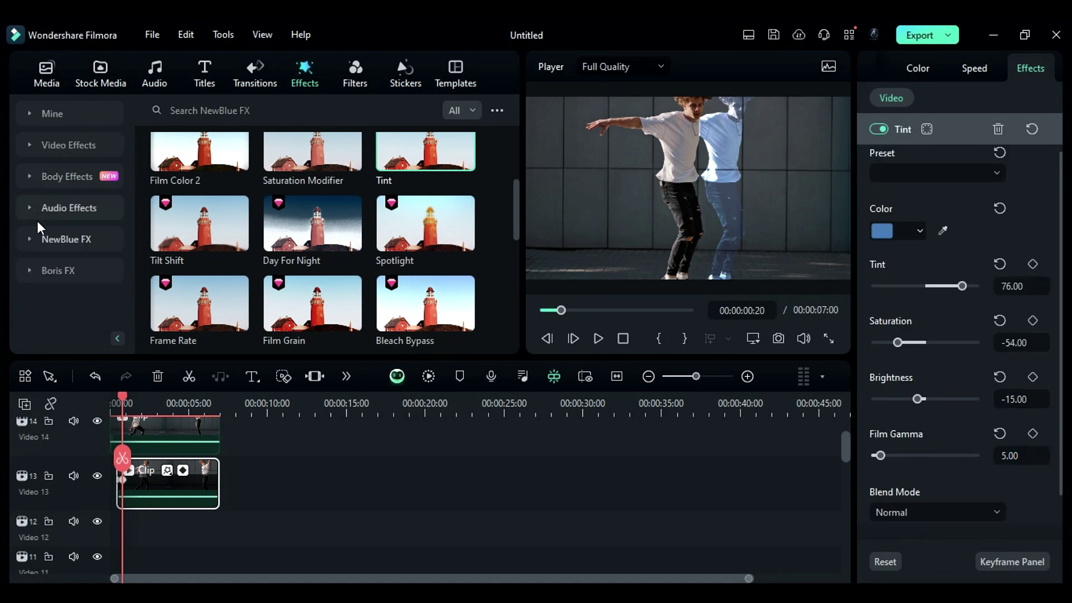
{"action": "left_click", "coordinate": [26, 273]}
{"action": "scroll", "coordinate": [42, 251], "scroll_direction": "down", "scroll_amount": 5}
{"action": "left_click", "coordinate": [74, 249]}
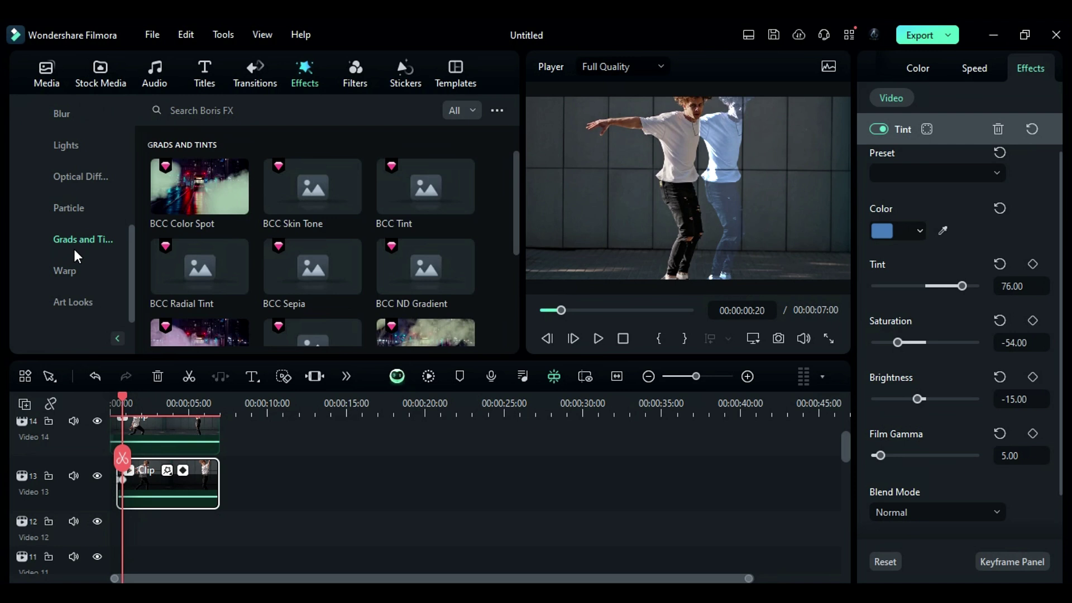
{"action": "scroll", "coordinate": [518, 241], "scroll_direction": "down", "scroll_amount": 3}
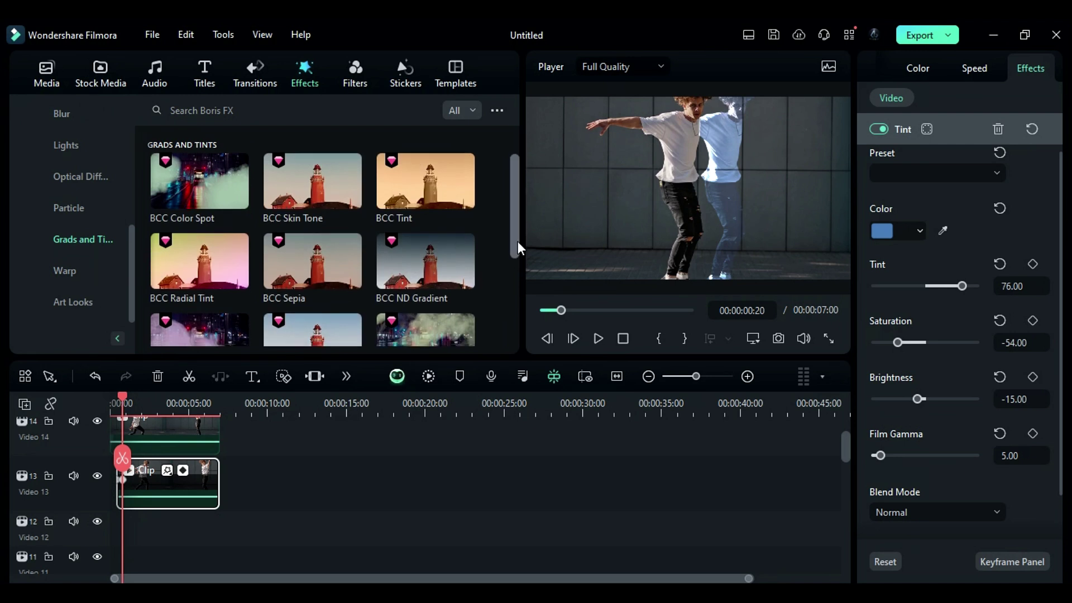
{"action": "scroll", "coordinate": [520, 279], "scroll_direction": "down", "scroll_amount": 2}
{"action": "left_click_drag", "start_coordinate": [299, 278], "coordinate": [181, 480]}
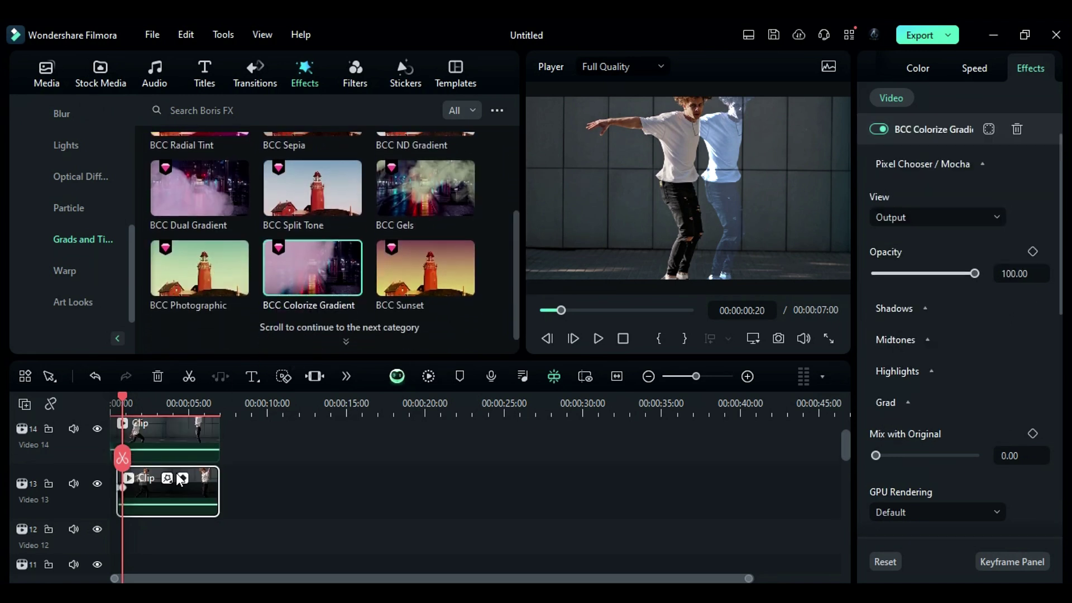
Set the Colorize Gradient shadows to light blue with a position of 15.
{"action": "left_click", "coordinate": [924, 309]}
{"action": "left_click", "coordinate": [905, 399]}
{"action": "left_click", "coordinate": [898, 424]}
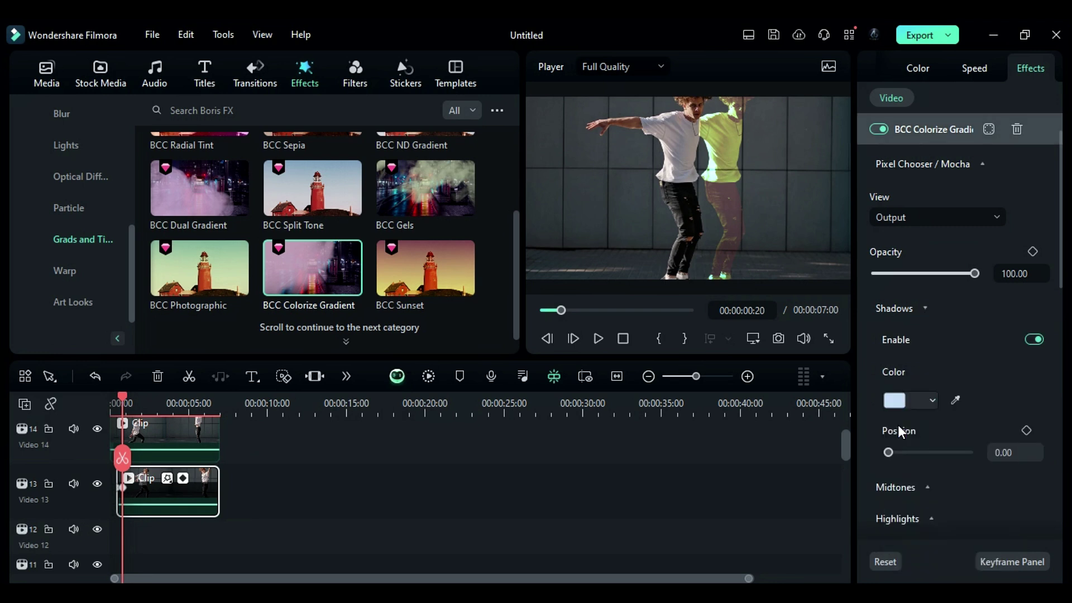
{"action": "left_click", "coordinate": [1005, 451]}
{"action": "type", "text": "15"}
{"action": "key", "text": "Return"}
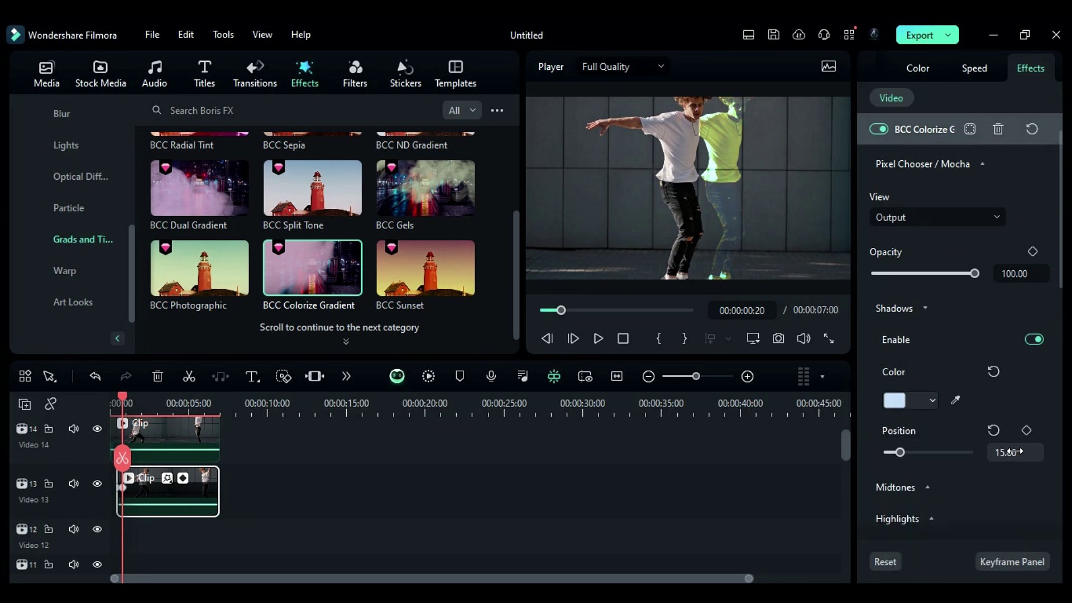
Set the Colorize Gradient midtones to vivid blue with a position of 95.
{"action": "left_click", "coordinate": [927, 488]}
{"action": "scroll", "coordinate": [927, 489], "scroll_direction": "down", "scroll_amount": 3}
{"action": "left_click", "coordinate": [897, 438]}
{"action": "left_click", "coordinate": [957, 574]}
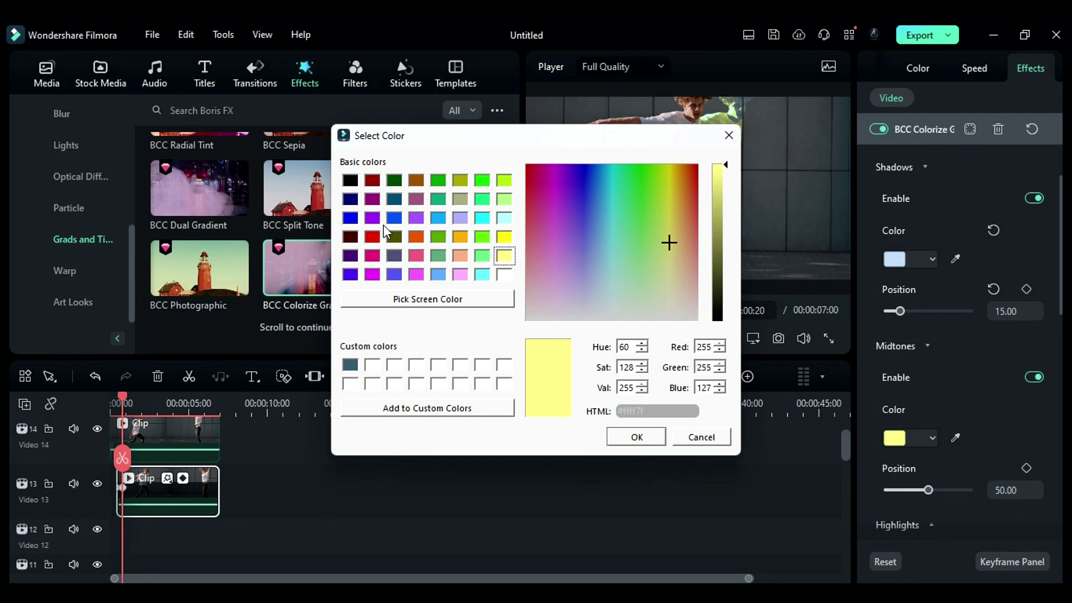
{"action": "left_click", "coordinate": [394, 217]}
{"action": "left_click", "coordinate": [649, 440]}
{"action": "left_click", "coordinate": [638, 438]}
{"action": "scroll", "coordinate": [981, 497], "scroll_direction": "down", "scroll_amount": 2}
{"action": "left_click", "coordinate": [1009, 395]}
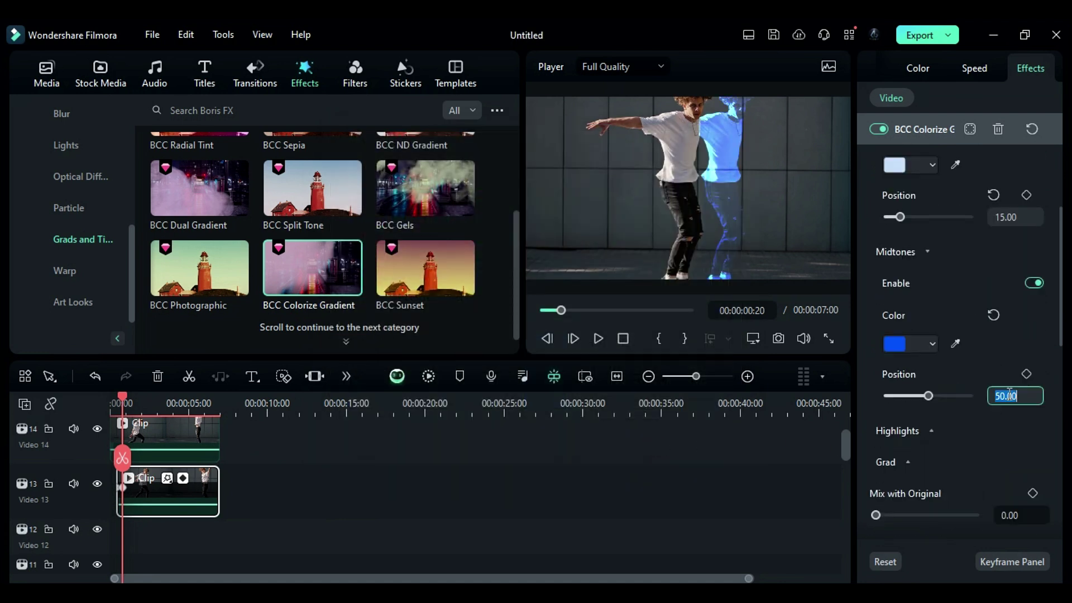
{"action": "key", "text": "Return"}
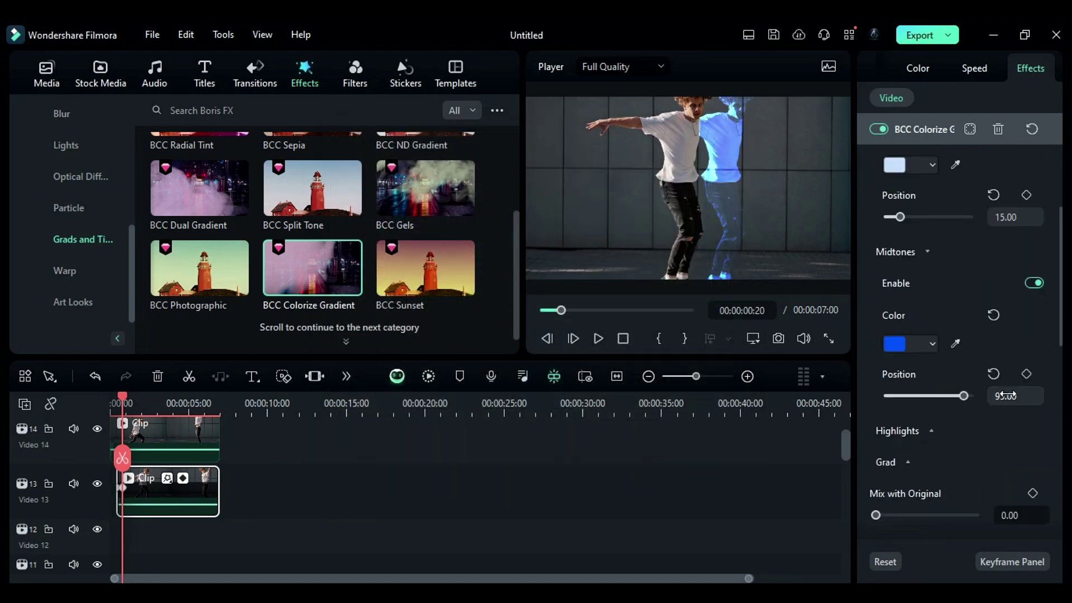
Set the Colorize Gradient highlights color to the same recently used vivid blue as the midtones.
{"action": "left_click", "coordinate": [930, 433]}
{"action": "scroll", "coordinate": [930, 434], "scroll_direction": "down", "scroll_amount": 2}
{"action": "left_click", "coordinate": [896, 433]}
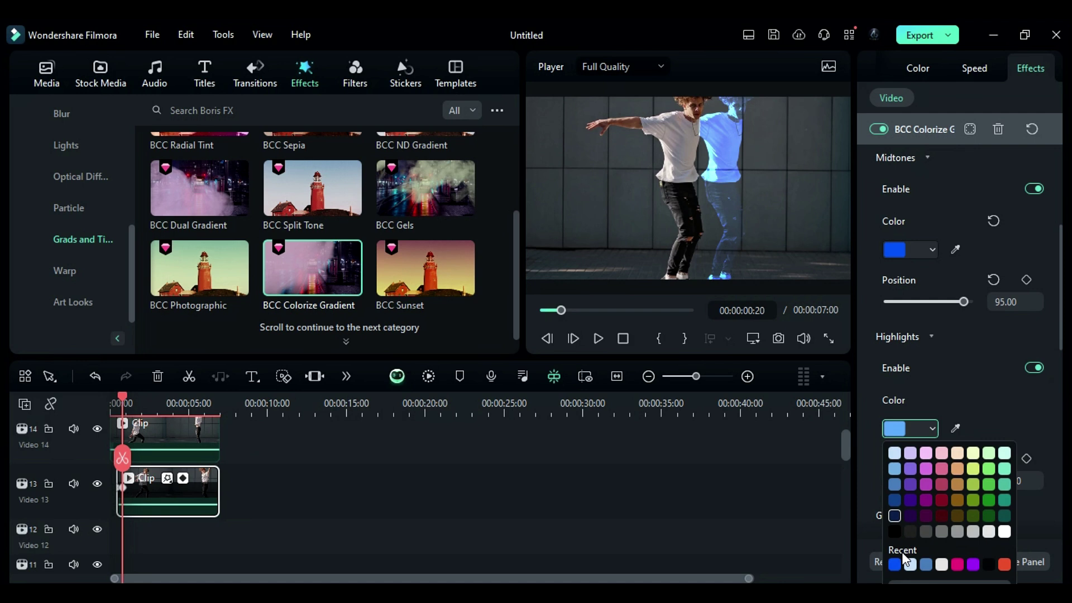
{"action": "left_click", "coordinate": [895, 565]}
{"action": "scroll", "coordinate": [899, 558], "scroll_direction": "down", "scroll_amount": 2}
Duplicate the Video 13 clip onto Video 12 and set the copy to Screen blend mode with 40 opacity.
{"action": "left_click_drag", "start_coordinate": [177, 496], "coordinate": [177, 537]}
{"action": "left_click", "coordinate": [952, 485]}
{"action": "scroll", "coordinate": [921, 352], "scroll_direction": "up", "scroll_amount": 3}
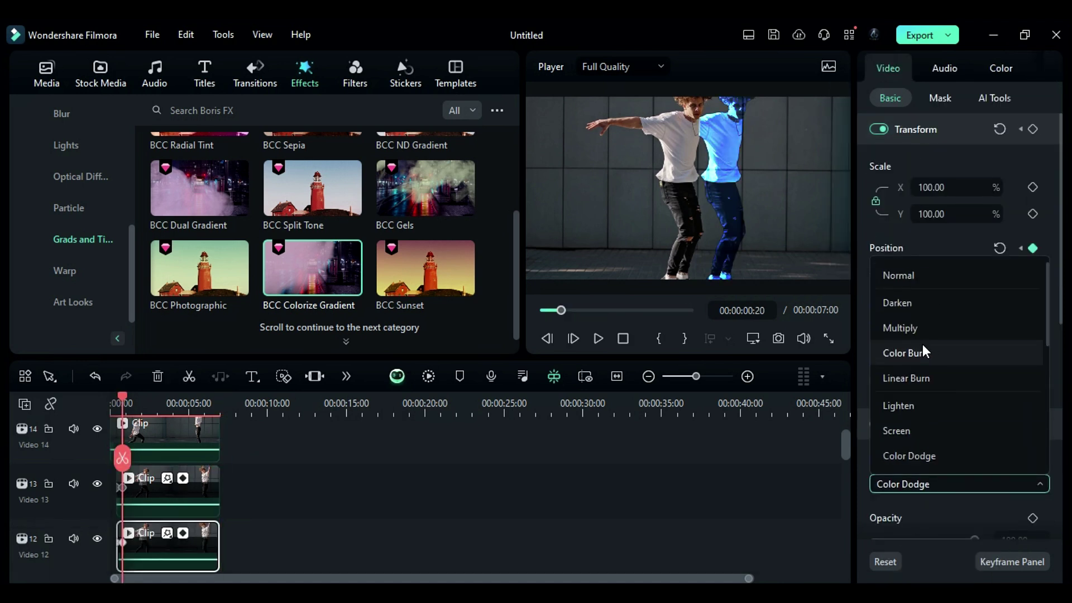
{"action": "left_click", "coordinate": [938, 427]}
{"action": "scroll", "coordinate": [1027, 467], "scroll_direction": "down", "scroll_amount": 2}
{"action": "left_click", "coordinate": [1017, 447]}
{"action": "type", "text": "40"}
{"action": "key", "text": "Return"}
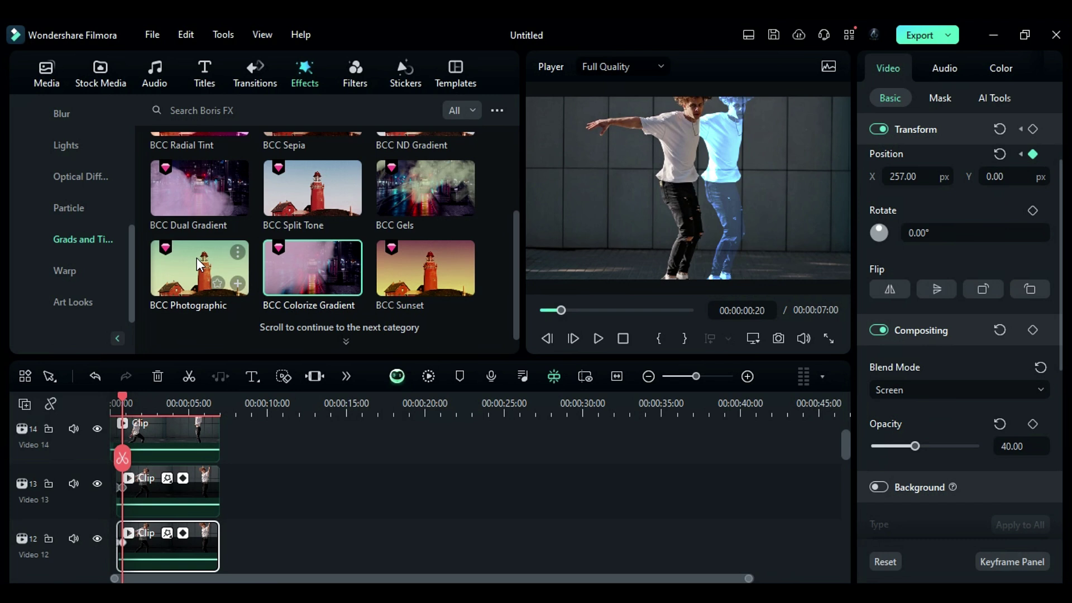
Apply the BCC Plus Streaks effect from Boris FX Plus Lights to the Video 12 clip and expand its Streaks settings.
{"action": "scroll", "coordinate": [111, 220], "scroll_direction": "up", "scroll_amount": 5}
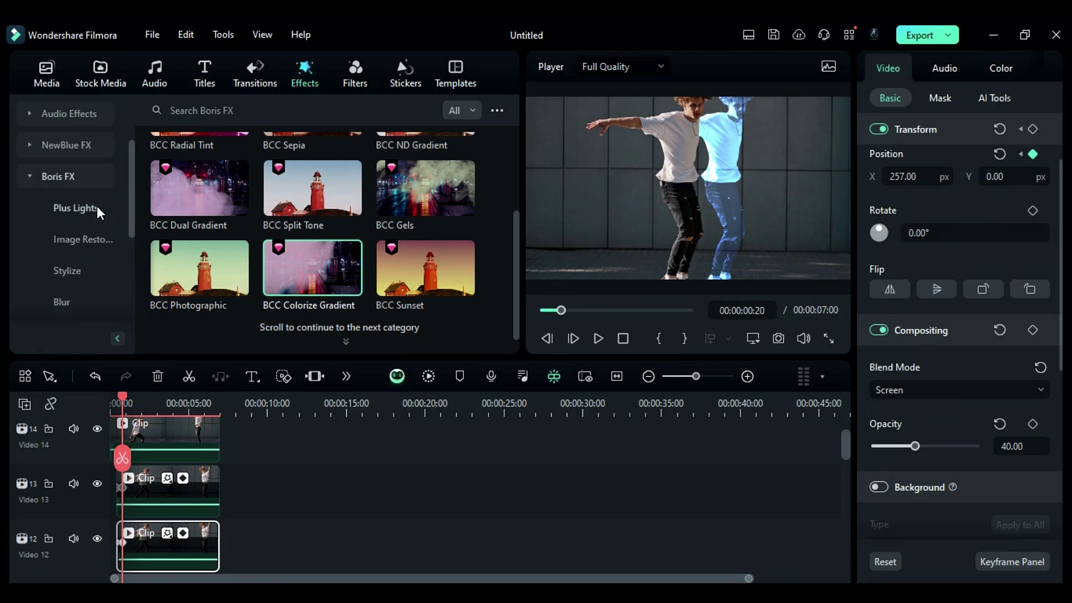
{"action": "left_click", "coordinate": [96, 205]}
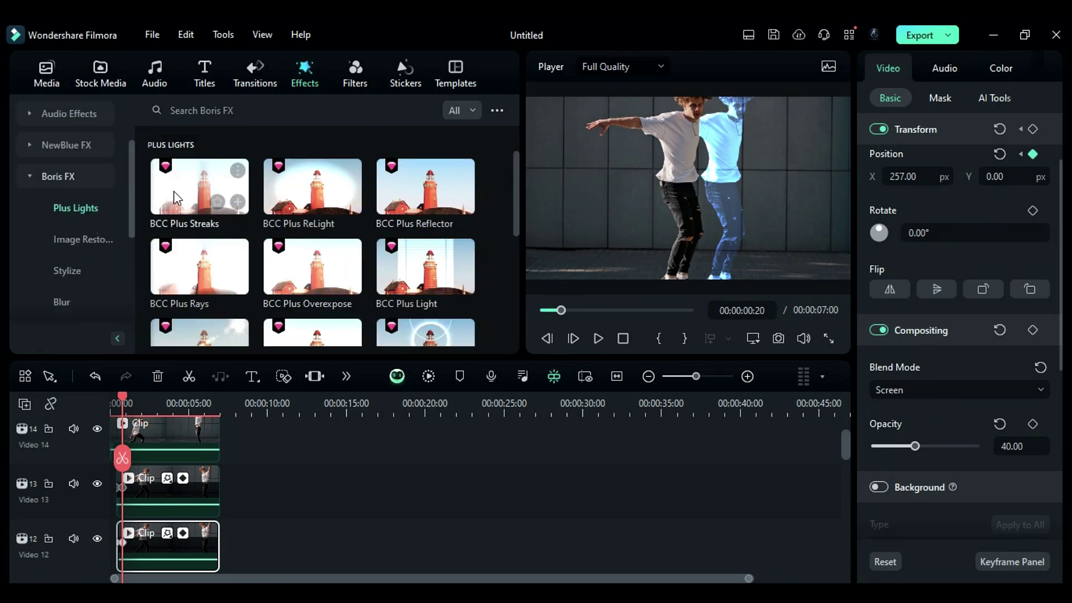
{"action": "mouse_move", "coordinate": [173, 191]}
{"action": "left_mouse_down"}
{"action": "mouse_move", "coordinate": [194, 287]}
{"action": "mouse_move", "coordinate": [168, 546]}
{"action": "left_mouse_up"}
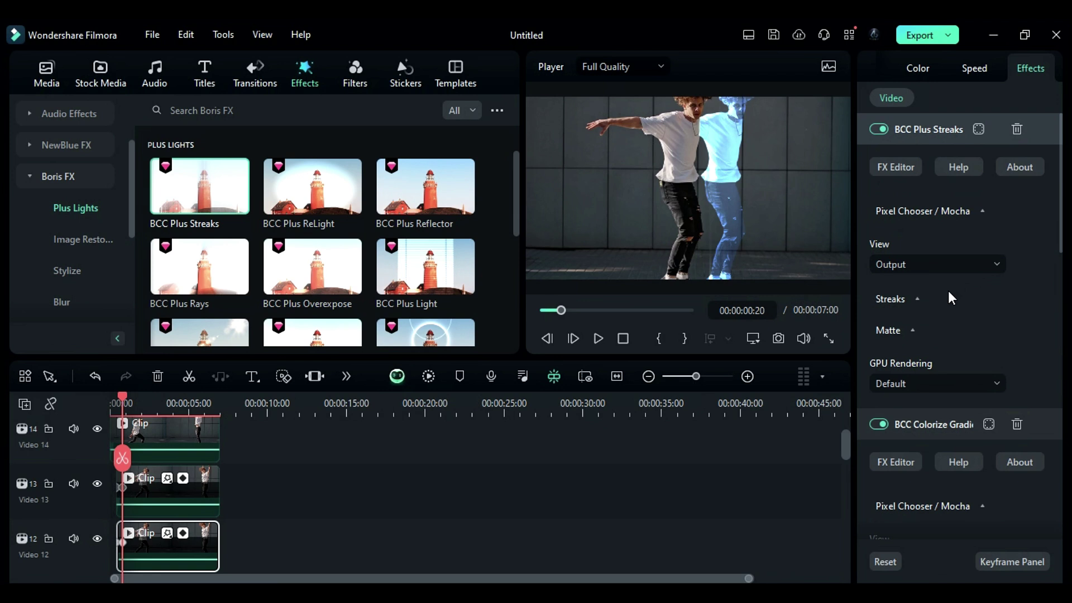
{"action": "left_click", "coordinate": [916, 299]}
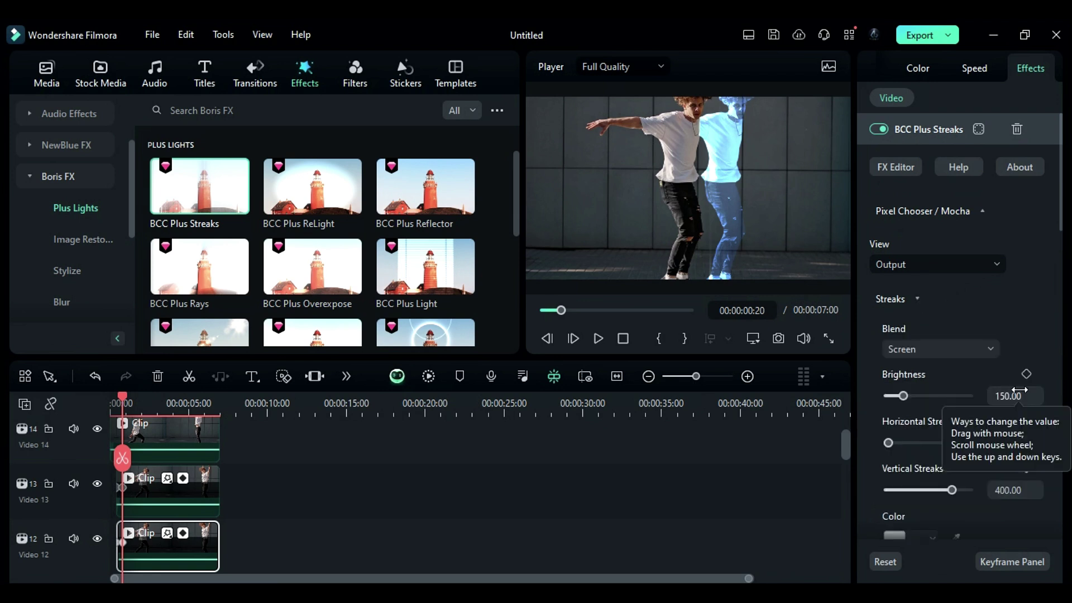
Set the BCC Plus Streaks brightness to 478 and vertical streaks to 500 on the Video 12 clip.
{"action": "type", "text": "478"}
{"action": "key", "text": "Return"}
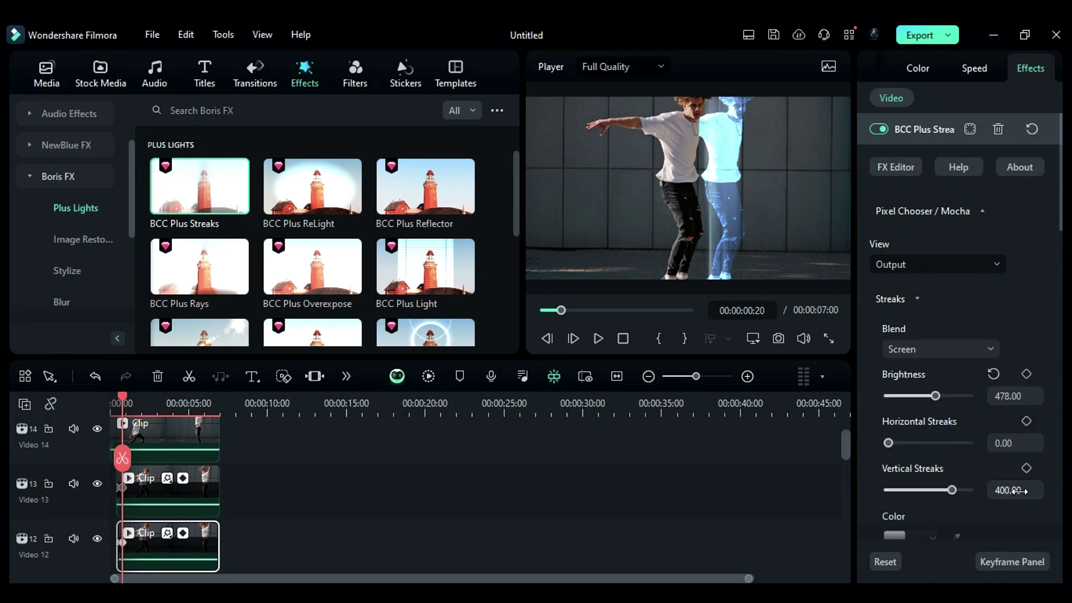
{"action": "left_click", "coordinate": [1022, 490]}
{"action": "type", "text": "5"}
{"action": "key", "text": "Return"}
Set the color of the BCC Plus Streaks effect on the Video 12 clip to light blue.
{"action": "scroll", "coordinate": [1026, 507], "scroll_direction": "down", "scroll_amount": 2}
{"action": "left_click", "coordinate": [907, 443]}
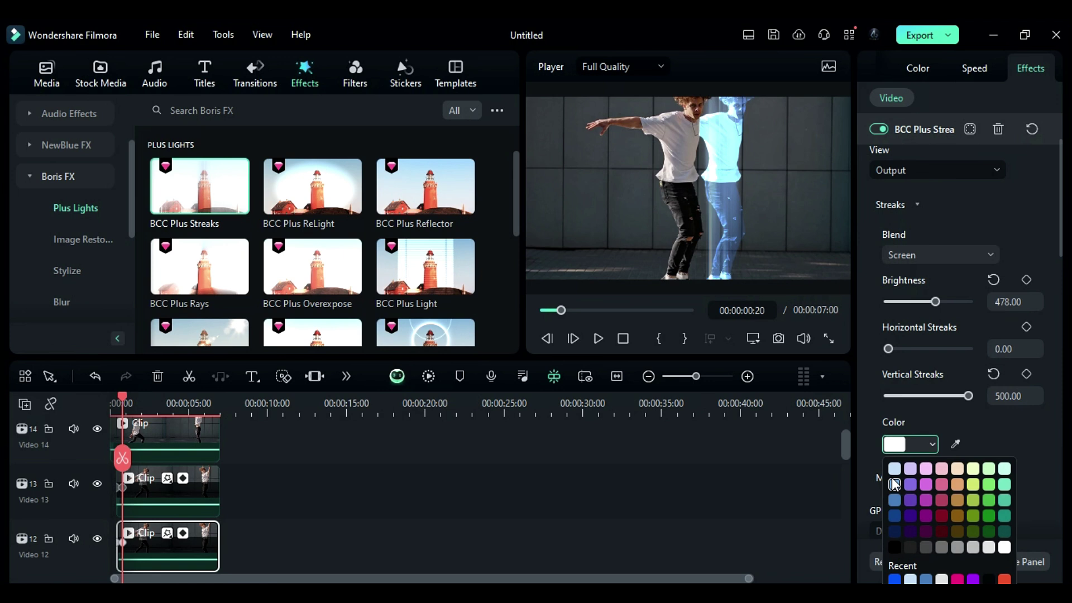
{"action": "left_click", "coordinate": [899, 484]}
{"action": "scroll", "coordinate": [906, 428], "scroll_direction": "down", "scroll_amount": 1}
Set the Matte position to 71.60 and the range to 63 in the Video 12 clip's Streaks effect.
{"action": "left_click", "coordinate": [909, 431]}
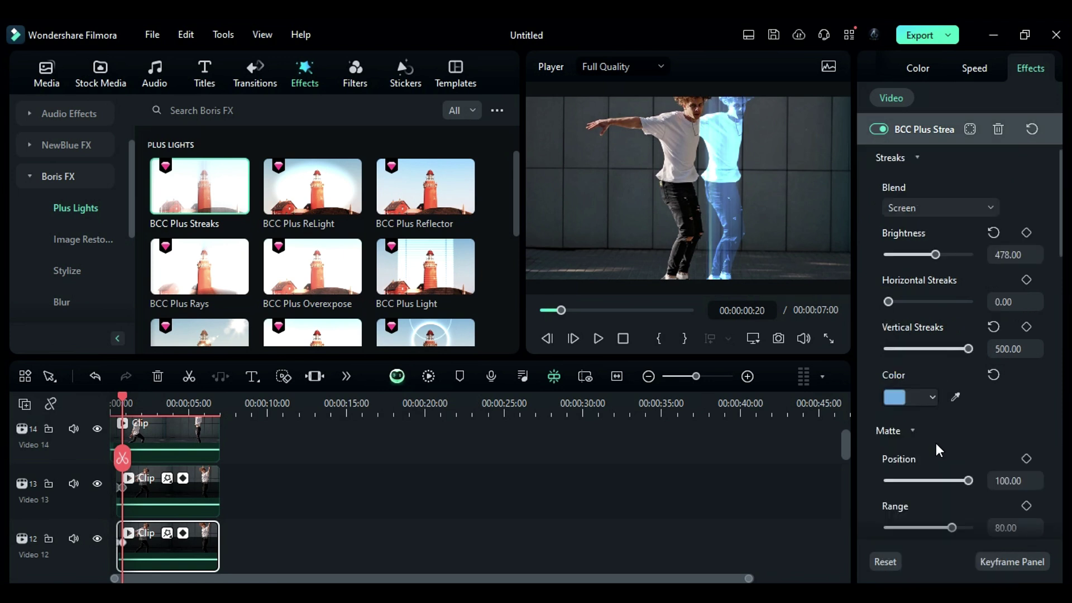
{"action": "scroll", "coordinate": [937, 444], "scroll_direction": "down", "scroll_amount": 1}
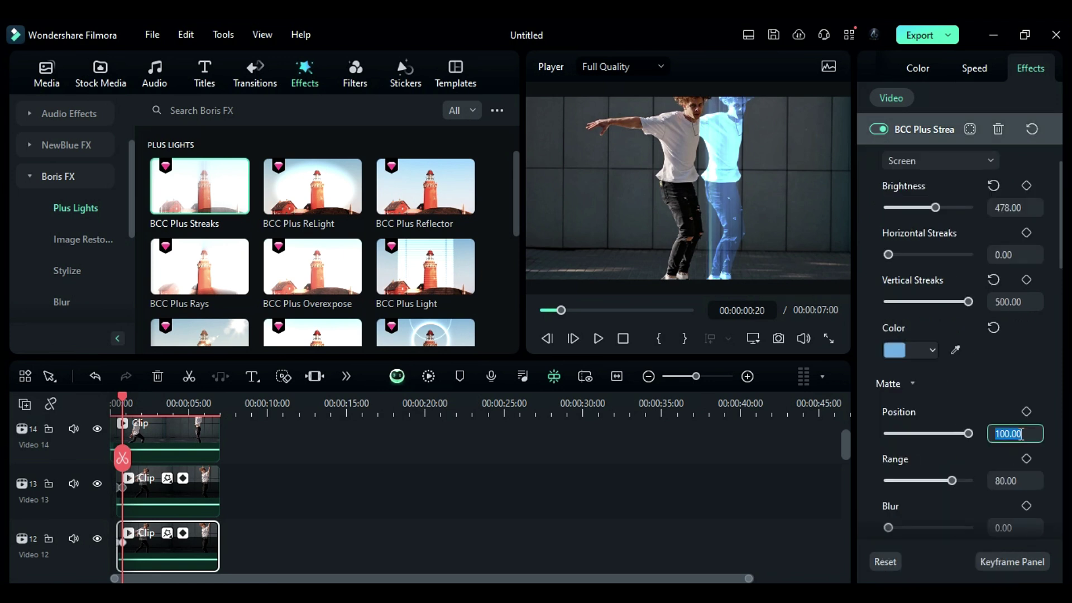
{"action": "left_click", "coordinate": [1021, 434]}
{"action": "type", "text": "71.69"}
{"action": "key", "text": "Return"}
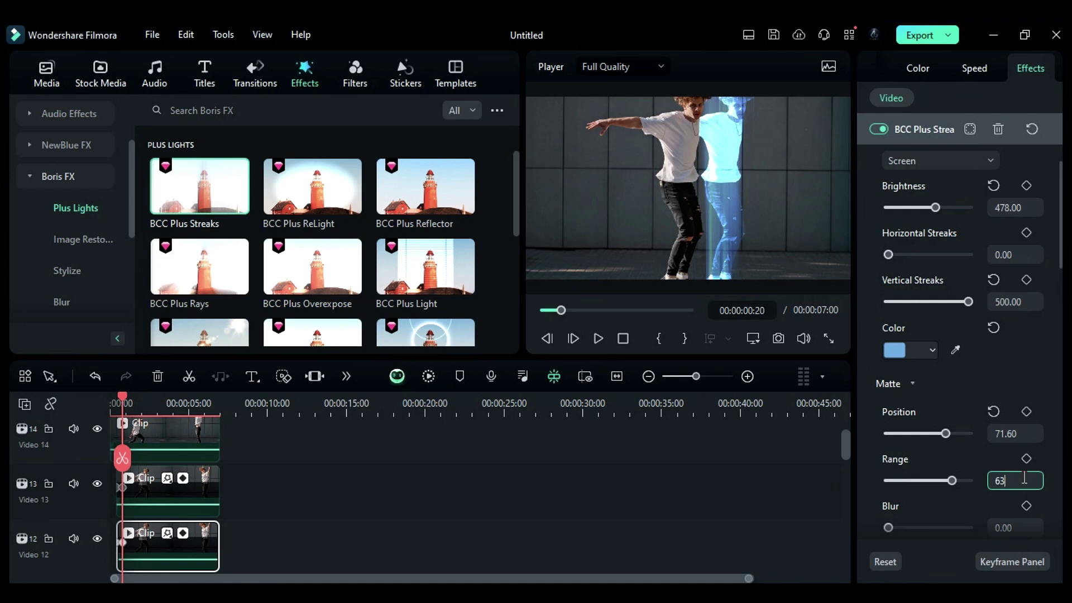
Duplicate the Color Dodge clip from Video 13 onto Video 11 and set its position X keyframe to -257 px.
{"action": "scroll", "coordinate": [189, 463], "scroll_direction": "down", "scroll_amount": 1}
{"action": "mouse_move", "coordinate": [186, 463]}
{"action": "left_mouse_down"}
{"action": "mouse_move", "coordinate": [189, 538]}
{"action": "mouse_move", "coordinate": [179, 540]}
{"action": "mouse_move", "coordinate": [185, 481]}
{"action": "left_mouse_up"}
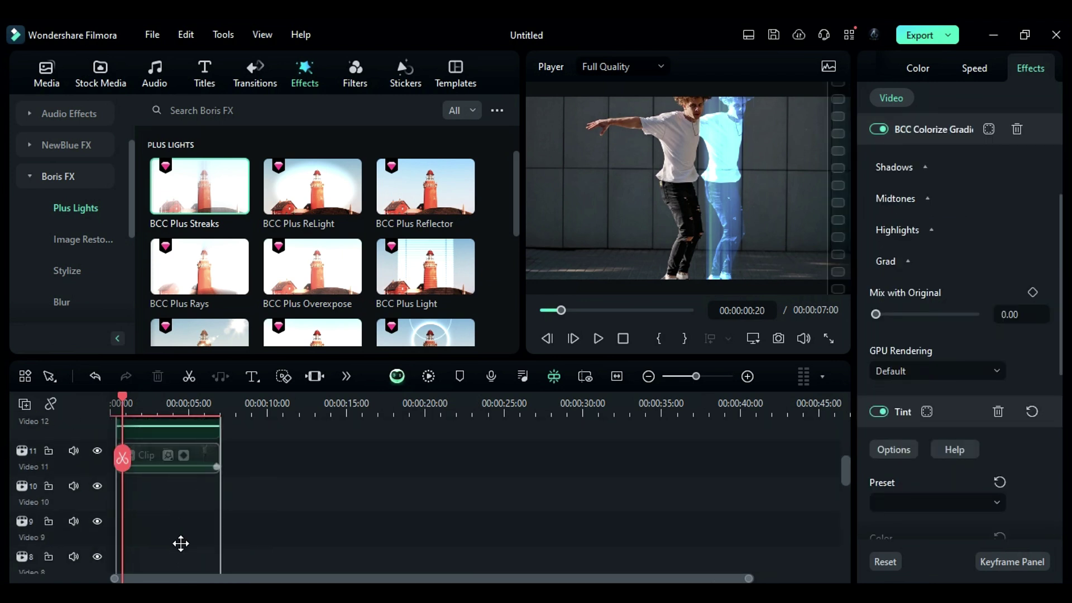
{"action": "left_click", "coordinate": [123, 489]}
{"action": "left_click", "coordinate": [893, 66]}
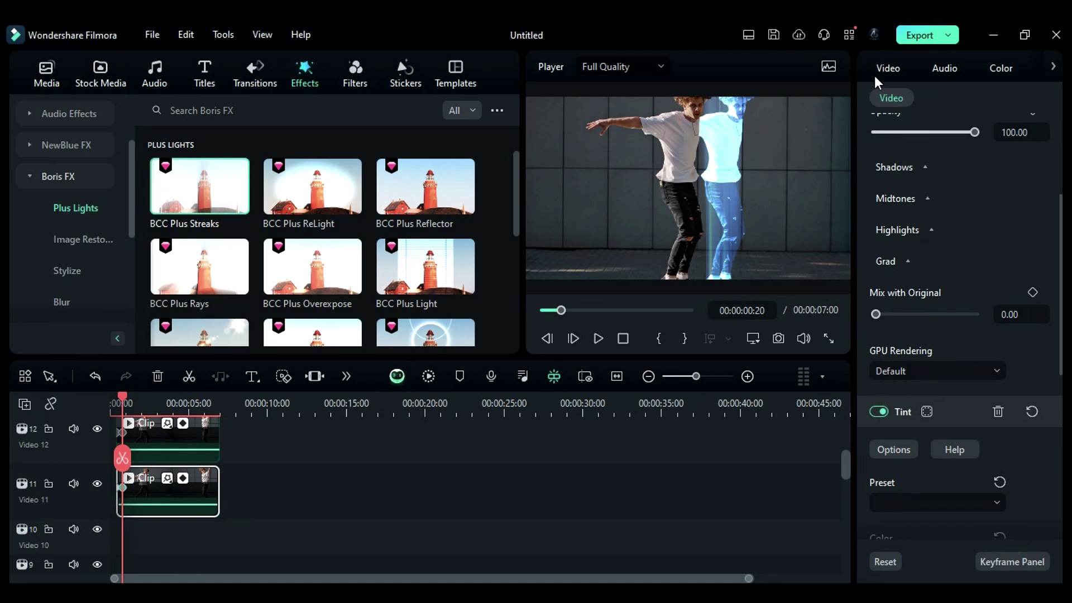
{"action": "scroll", "coordinate": [938, 218], "scroll_direction": "up", "scroll_amount": 1}
{"action": "double_click", "coordinate": [890, 223]}
{"action": "type", "text": "-"}
{"action": "key", "text": "Return"}
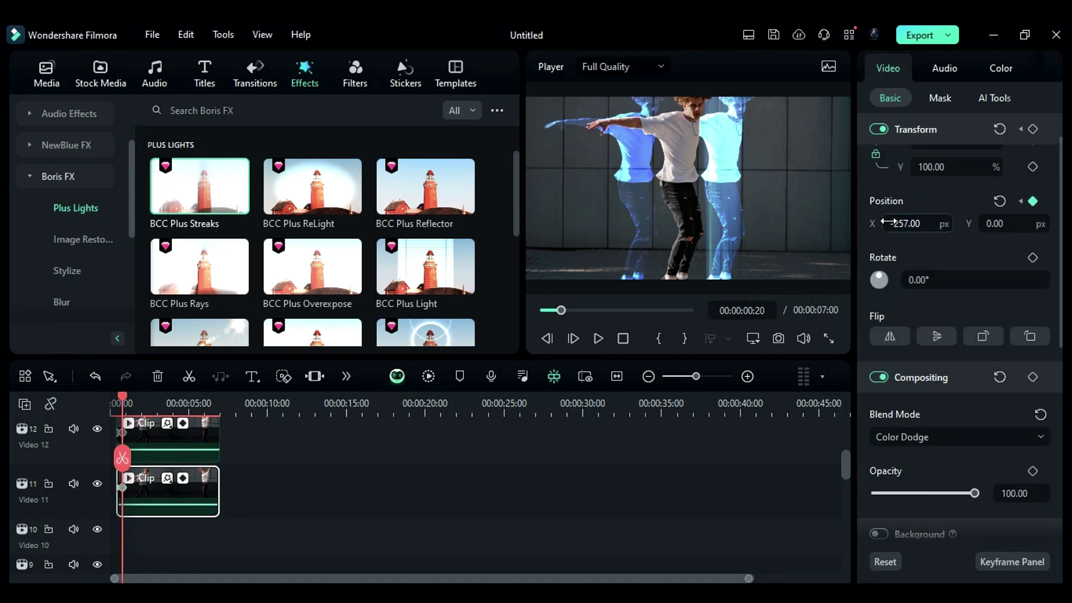
Duplicate the Video 12 streaks clip onto Video 10 and set its position X to -257 px.
{"action": "left_click_drag", "start_coordinate": [182, 429], "coordinate": [125, 545]}
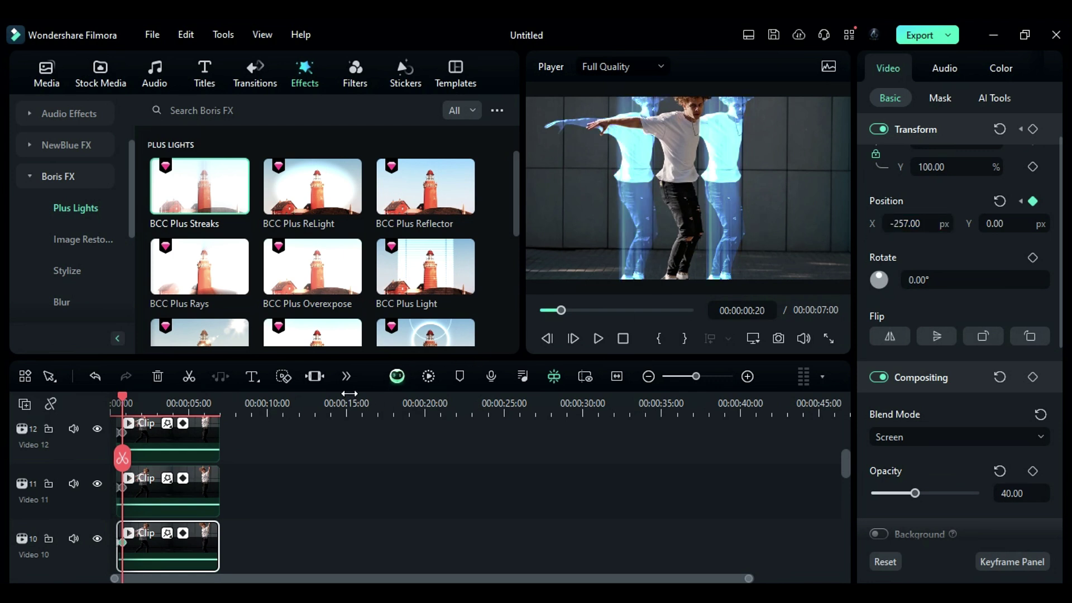
{"action": "scroll", "coordinate": [378, 460], "scroll_direction": "down", "scroll_amount": 1}
{"action": "scroll", "coordinate": [374, 445], "scroll_direction": "up", "scroll_amount": 3}
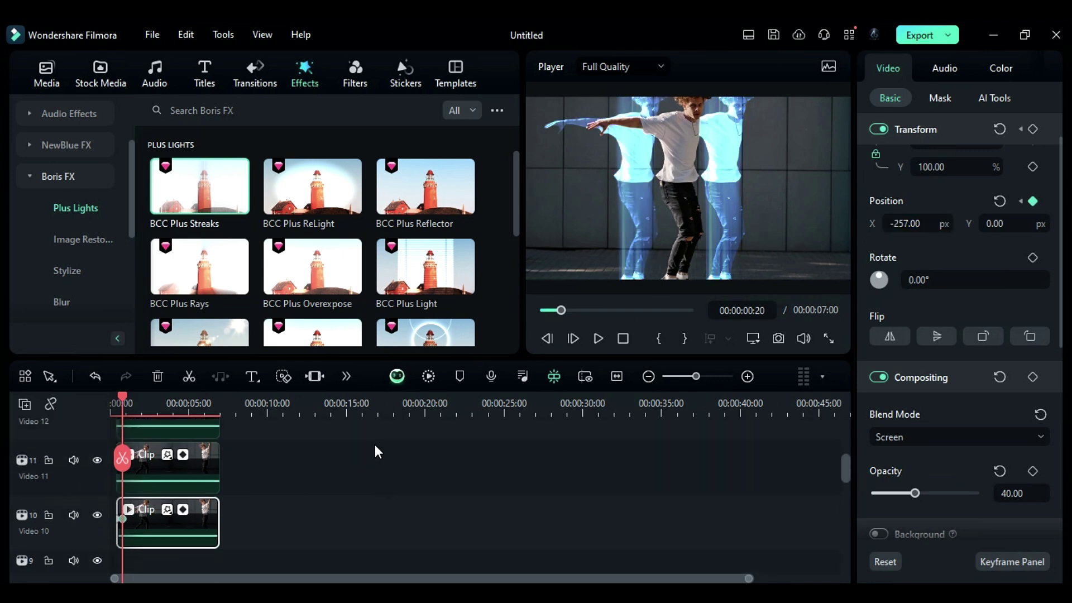
Duplicate the Color Dodge clip onto Video 9 and delete the copy's keyframes.
{"action": "left_click", "coordinate": [198, 514]}
{"action": "mouse_move", "coordinate": [197, 497]}
{"action": "left_mouse_down"}
{"action": "mouse_move", "coordinate": [306, 575]}
{"action": "mouse_move", "coordinate": [249, 545]}
{"action": "mouse_move", "coordinate": [223, 506]}
{"action": "left_mouse_up"}
{"action": "left_click", "coordinate": [230, 537]}
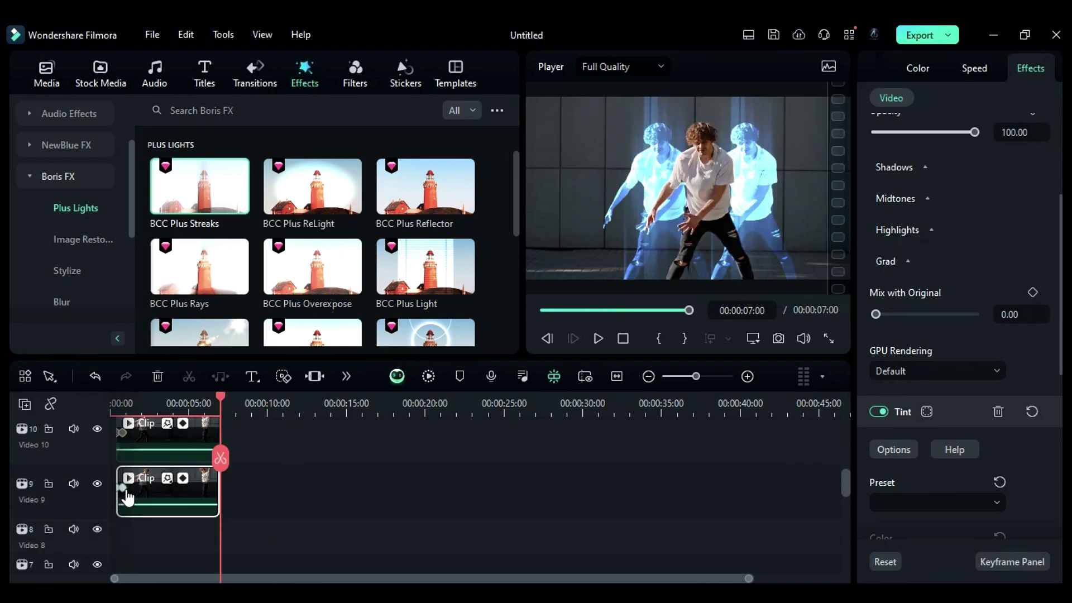
{"action": "left_click", "coordinate": [122, 488]}
{"action": "key", "text": "Delete"}
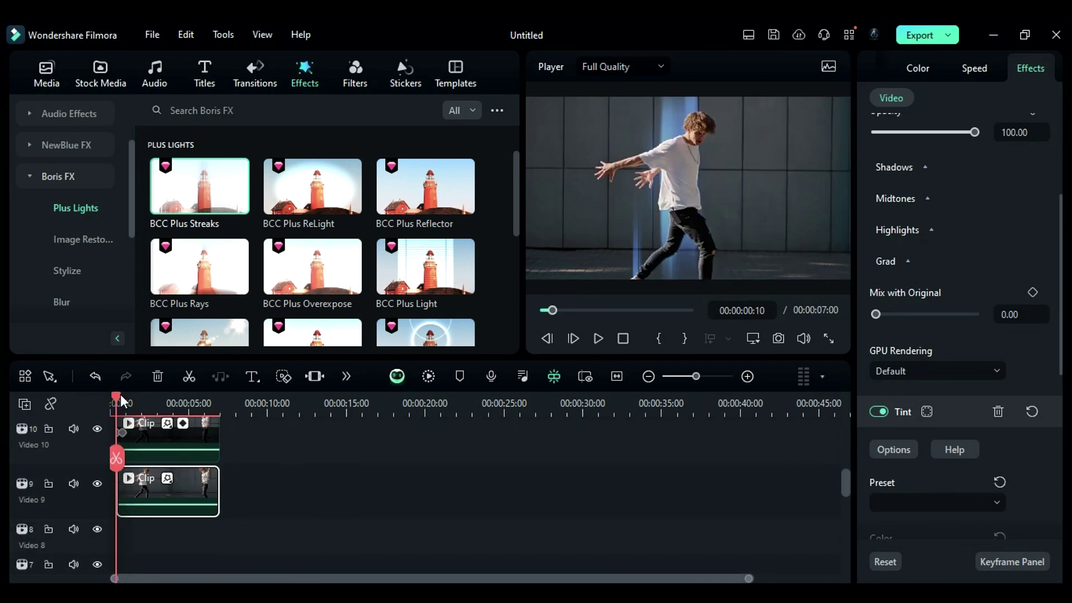
Trim the start of the Video 9 clip to 00:00:01:05 and add a Transform keyframe there.
{"action": "left_click_drag", "start_coordinate": [120, 394], "coordinate": [130, 396]}
{"action": "key", "text": "Left"}
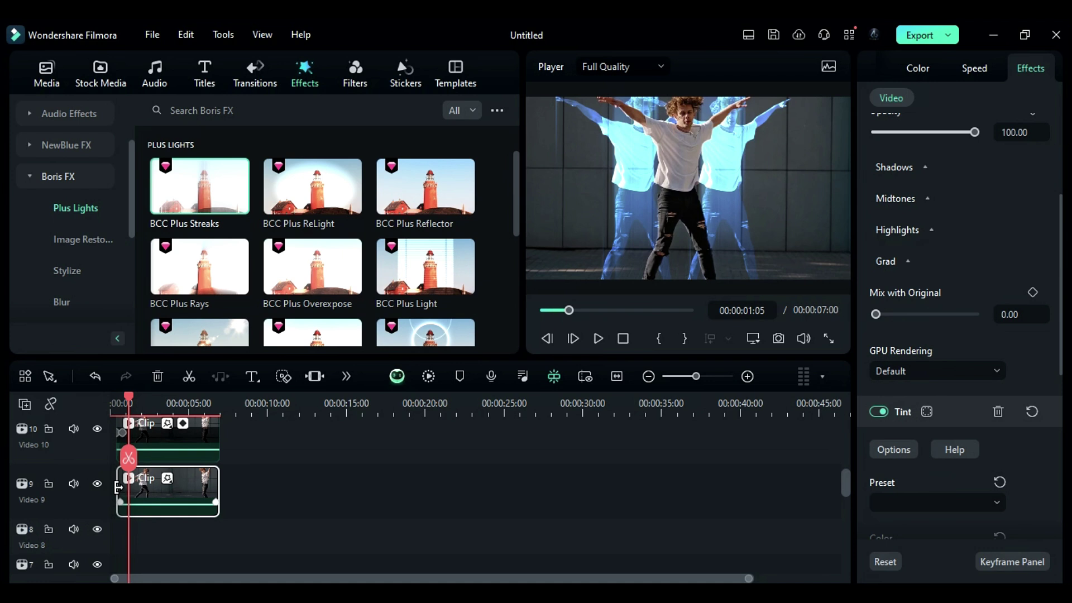
{"action": "key", "text": "alt+["}
{"action": "left_click", "coordinate": [1032, 130]}
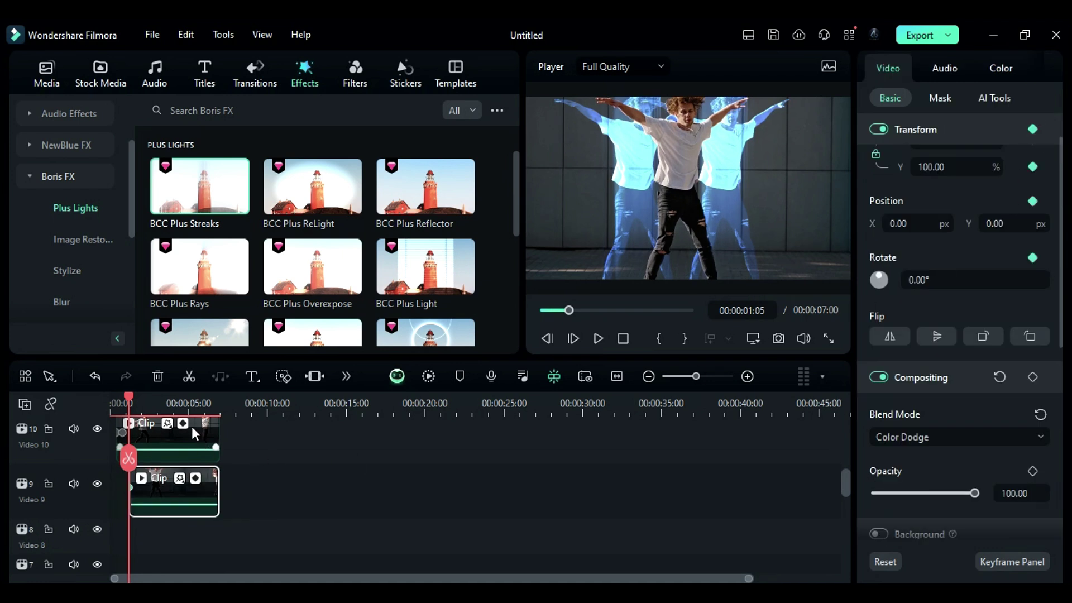
At 00:00:01:15, keyframe the Video 9 clip's scale at 120% and its position X at 624 px.
{"action": "key", "text": "Right"}
{"action": "key", "text": "Right"}
{"action": "key", "text": "Right"}
{"action": "key", "text": "Right"}
{"action": "key", "text": "Right"}
{"action": "key", "text": "Right"}
{"action": "key", "text": "Right"}
{"action": "key", "text": "Right"}
{"action": "key", "text": "Right"}
{"action": "key", "text": "Right"}
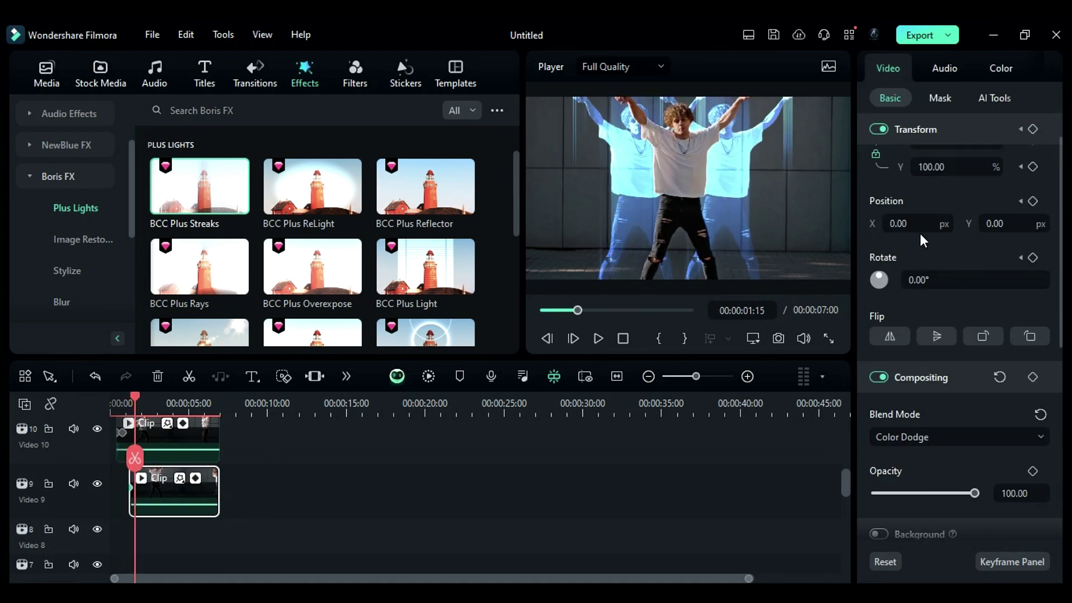
{"action": "double_click", "coordinate": [944, 169]}
{"action": "type", "text": "120"}
{"action": "key", "text": "Tab"}
{"action": "type", "text": "651"}
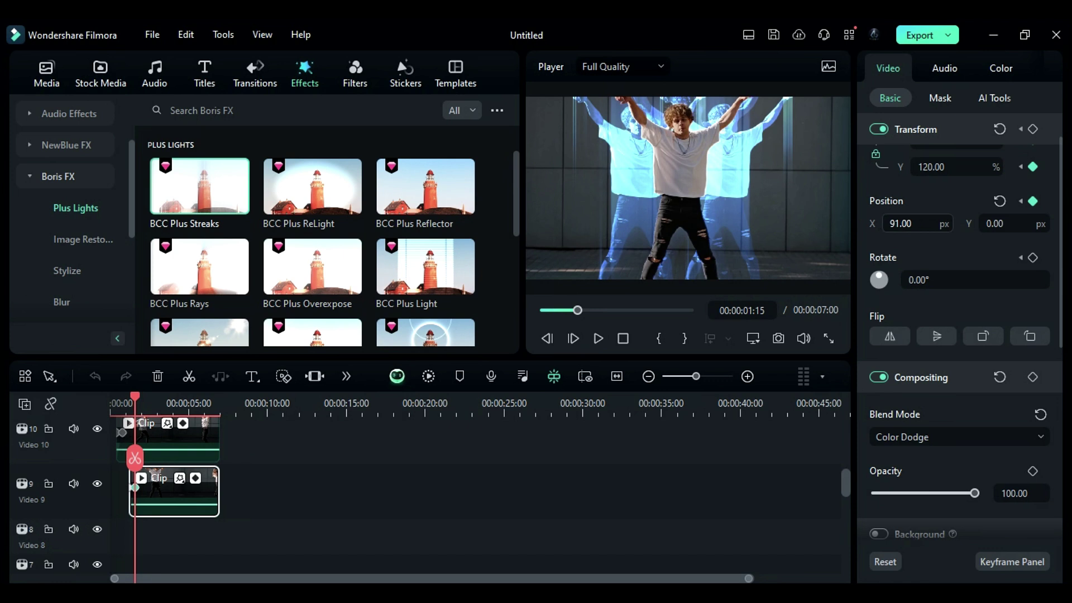
{"action": "key", "text": "Return"}
Set the Tint effect's color on the Video 9 clip to golden yellow from the basic colors.
{"action": "left_click", "coordinate": [1031, 68]}
{"action": "scroll", "coordinate": [1031, 216], "scroll_direction": "down", "scroll_amount": 10}
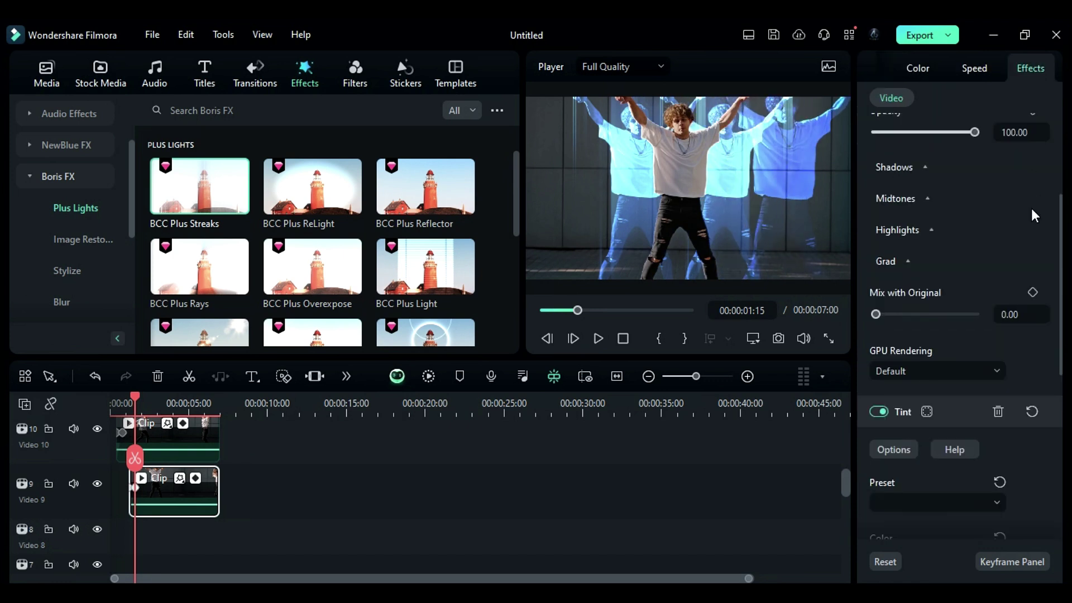
{"action": "left_click", "coordinate": [919, 325]}
{"action": "left_click", "coordinate": [938, 484]}
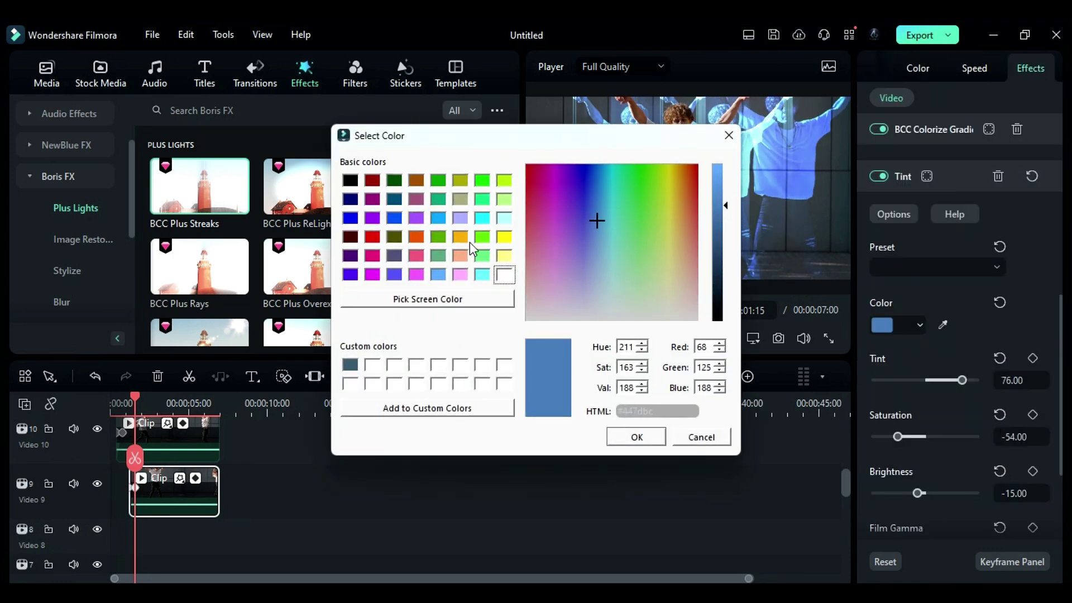
{"action": "left_click", "coordinate": [460, 237]}
{"action": "key", "text": "Return"}
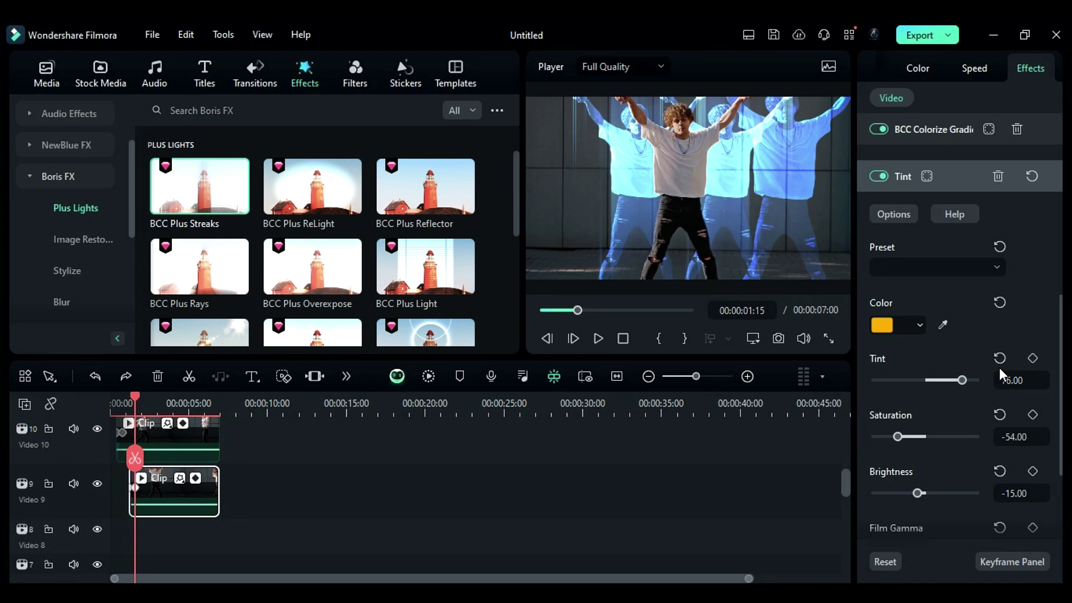
Set the Colorize Gradient shadows color on the Video 9 clip to pale peach.
{"action": "scroll", "coordinate": [992, 369], "scroll_direction": "up", "scroll_amount": 5}
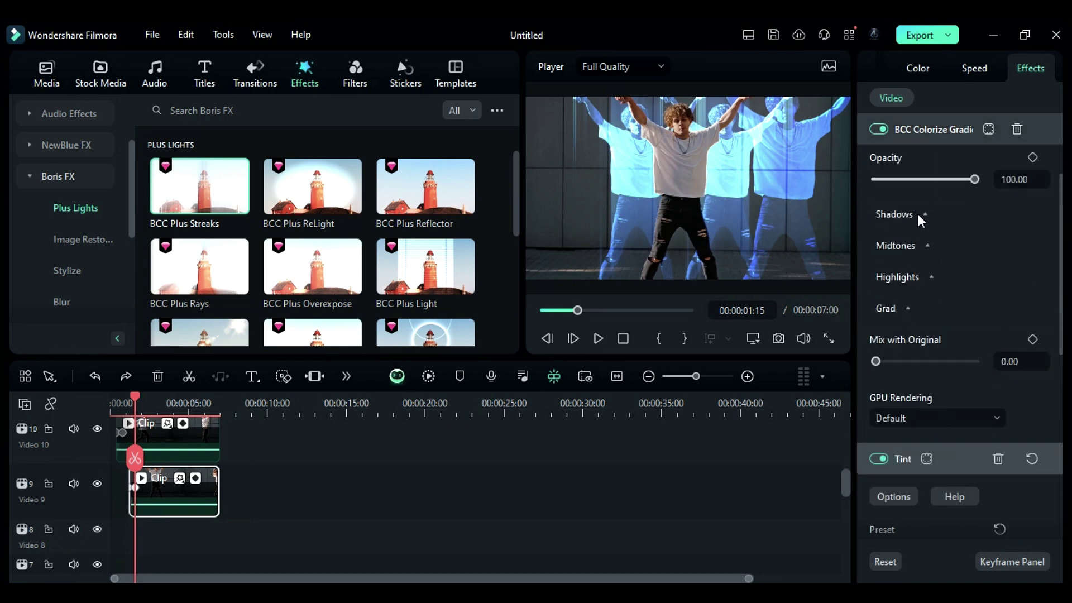
{"action": "left_click", "coordinate": [921, 215]}
{"action": "left_click", "coordinate": [892, 307]}
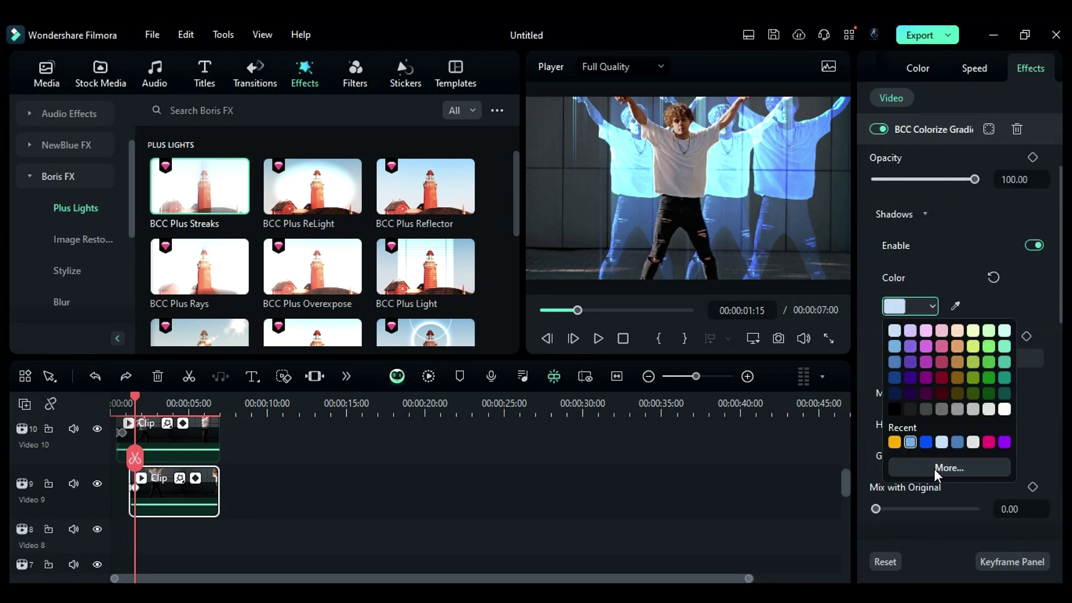
{"action": "left_click", "coordinate": [958, 346]}
Set the Colorize Gradient midtones color on the Video 9 clip to the recently used golden yellow.
{"action": "left_click", "coordinate": [930, 393]}
{"action": "scroll", "coordinate": [942, 400], "scroll_direction": "down", "scroll_amount": 2}
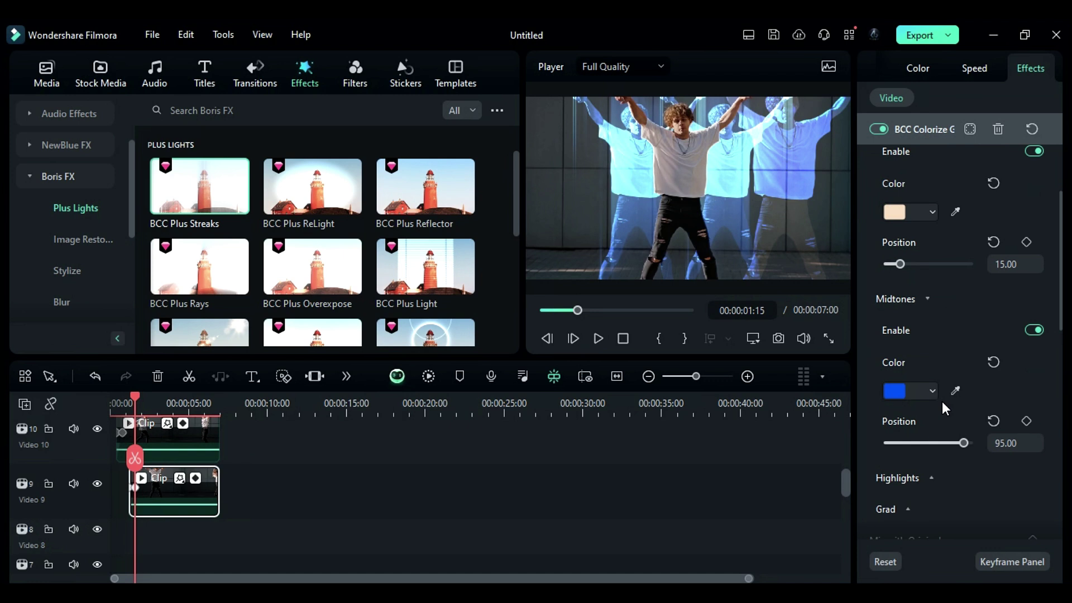
{"action": "left_click", "coordinate": [915, 390]}
{"action": "left_click", "coordinate": [909, 526]}
Set the Colorize Gradient highlights color on the Video 9 clip to yellow.
{"action": "scroll", "coordinate": [917, 426], "scroll_direction": "down", "scroll_amount": 3}
{"action": "left_click", "coordinate": [931, 338]}
{"action": "left_click", "coordinate": [920, 428]}
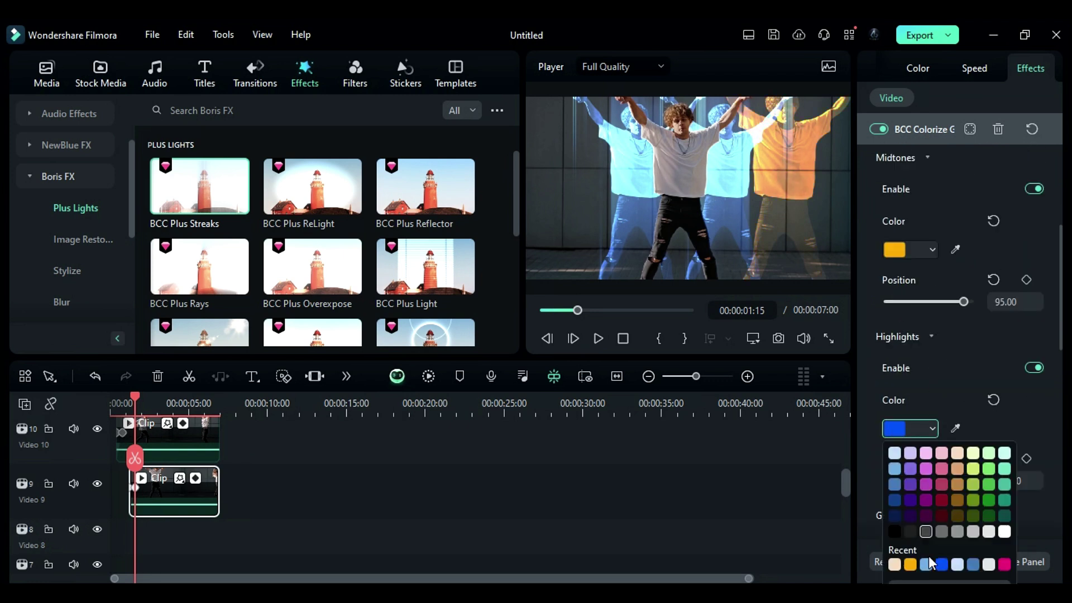
{"action": "left_click", "coordinate": [1004, 564]}
{"action": "left_click", "coordinate": [417, 237]}
{"action": "left_click", "coordinate": [633, 438]}
Duplicate the Video 9 clip onto Video 8 with Screen blend mode and 40 opacity, and apply BCC Plus Streaks to the copy.
{"action": "mouse_move", "coordinate": [175, 491]}
{"action": "left_mouse_down"}
{"action": "mouse_move", "coordinate": [182, 532]}
{"action": "mouse_move", "coordinate": [172, 531]}
{"action": "left_mouse_up"}
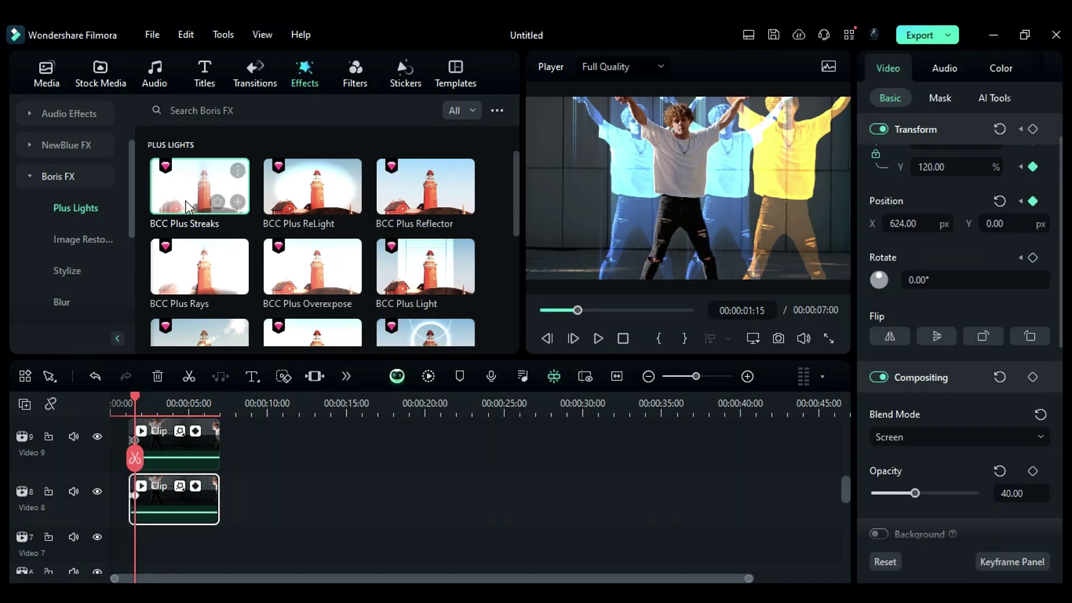
{"action": "left_click_drag", "start_coordinate": [211, 195], "coordinate": [158, 499]}
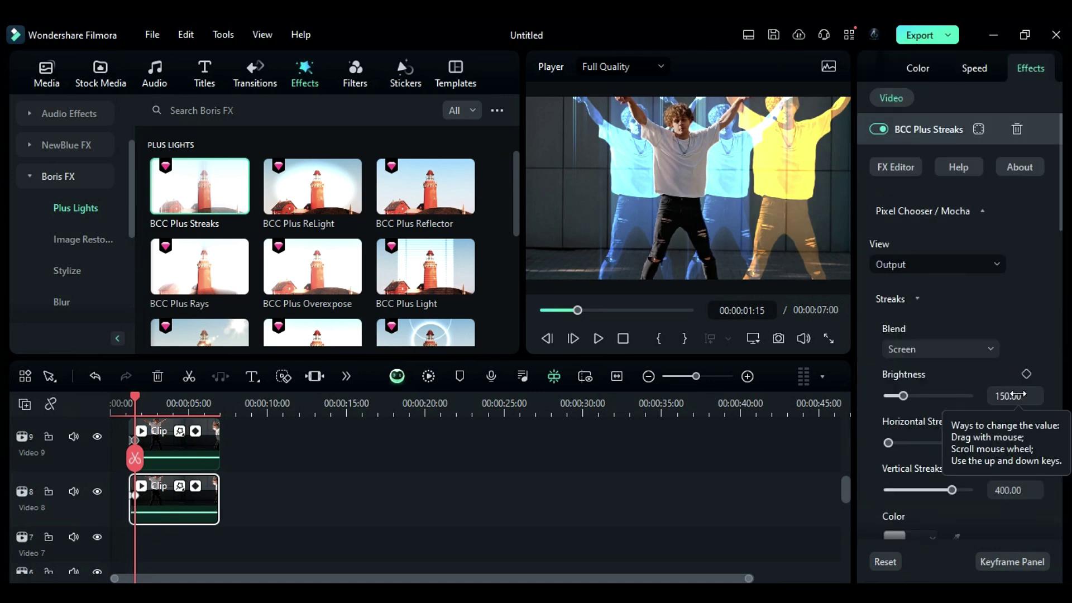
Set the Streaks brightness to 438 and vertical streaks to 500 on the Video 8 clip.
{"action": "type", "text": "438"}
{"action": "key", "text": "Return"}
{"action": "scroll", "coordinate": [993, 444], "scroll_direction": "down", "scroll_amount": 1}
{"action": "left_click_drag", "start_coordinate": [993, 444], "coordinate": [1019, 445]}
{"action": "type", "text": "500"}
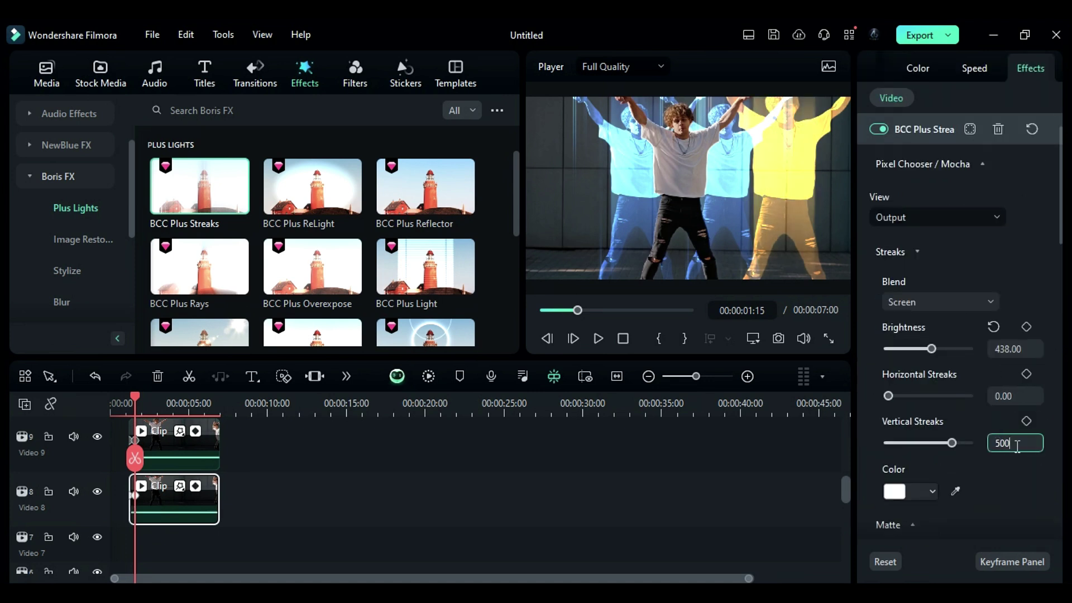
Adjust the color and Matte settings of the Streaks effect on the Video 8 clip.
{"action": "left_click", "coordinate": [925, 493]}
{"action": "scroll", "coordinate": [925, 494], "scroll_direction": "down", "scroll_amount": 3}
{"action": "left_click", "coordinate": [915, 350]}
{"action": "left_click", "coordinate": [922, 481]}
Duplicate the yellow Color Dodge clip onto Video 7 with position X -597 px, and copy the Video 8 streaks clip onto Video 6.
{"action": "left_click_drag", "start_coordinate": [211, 447], "coordinate": [192, 510]}
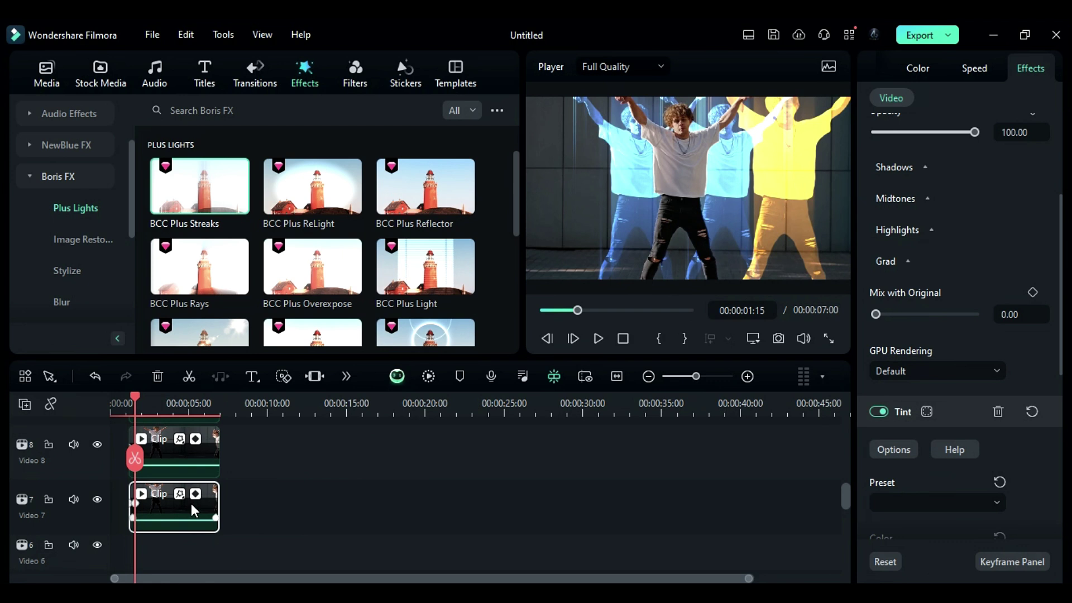
{"action": "double_click", "coordinate": [192, 510]}
{"action": "left_click", "coordinate": [902, 225]}
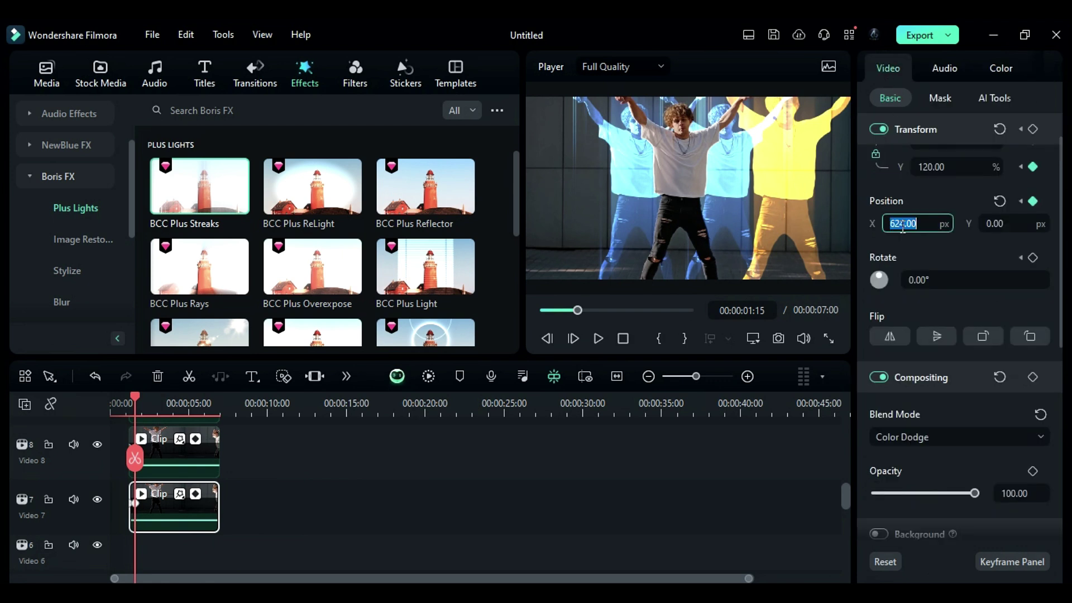
{"action": "type", "text": "-624"}
{"action": "key", "text": "Return"}
{"action": "left_click_drag", "start_coordinate": [918, 222], "coordinate": [934, 222]}
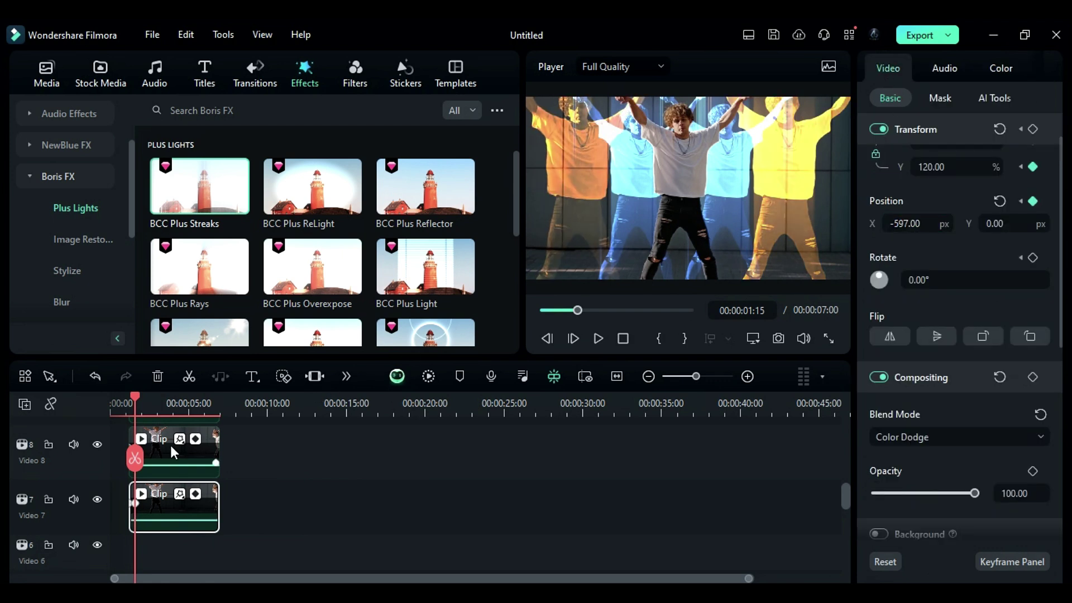
{"action": "left_click_drag", "start_coordinate": [215, 448], "coordinate": [228, 543]}
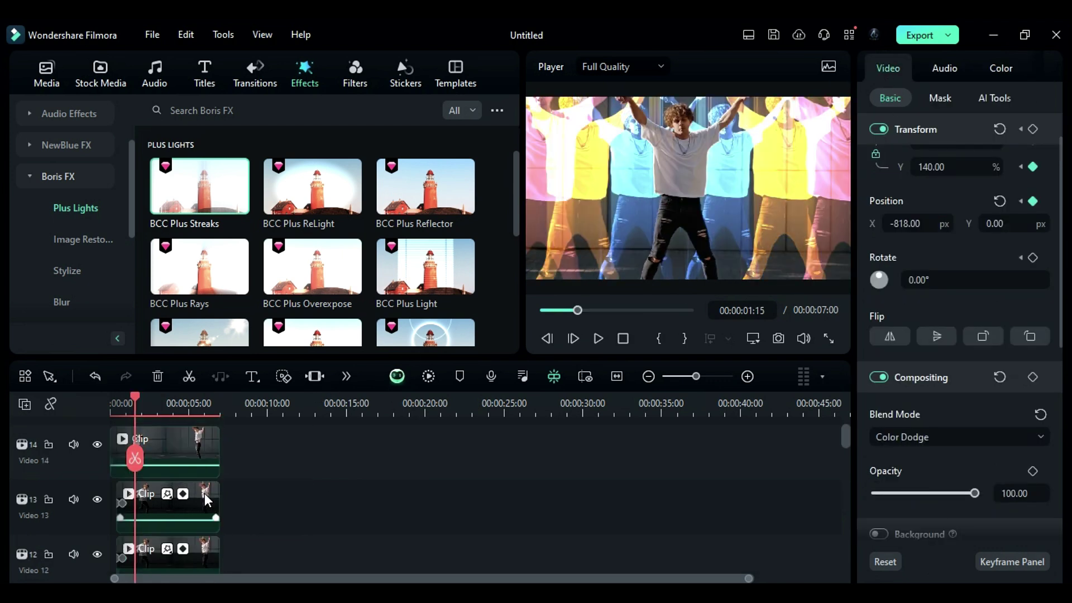
Combine all timeline clips into a compound clip named Compound Clip 1.
{"action": "key", "text": "ctrl+a"}
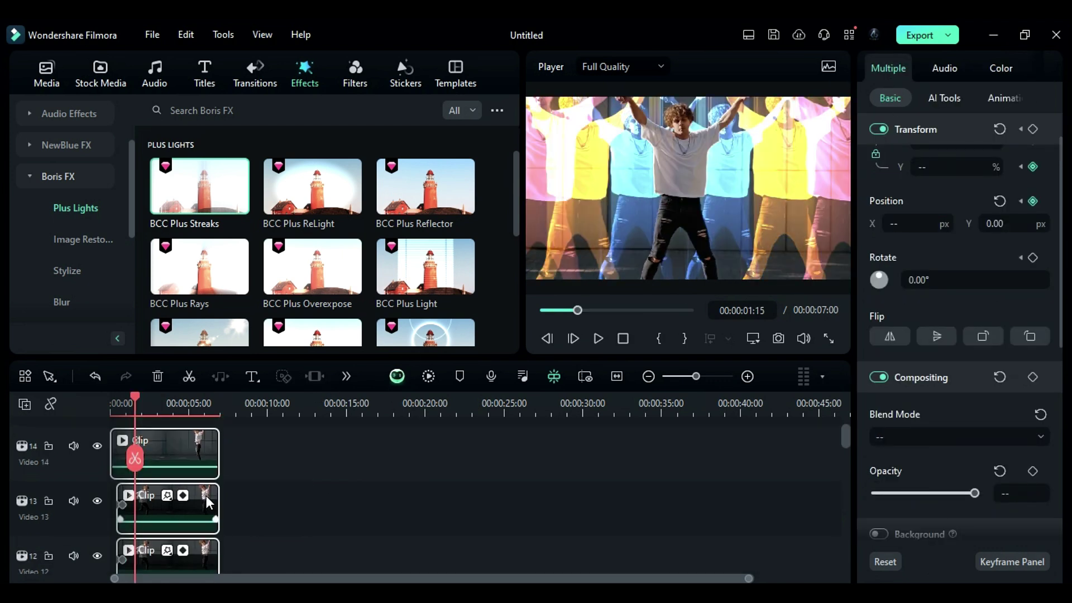
{"action": "right_click", "coordinate": [206, 495]}
{"action": "left_click", "coordinate": [257, 421]}
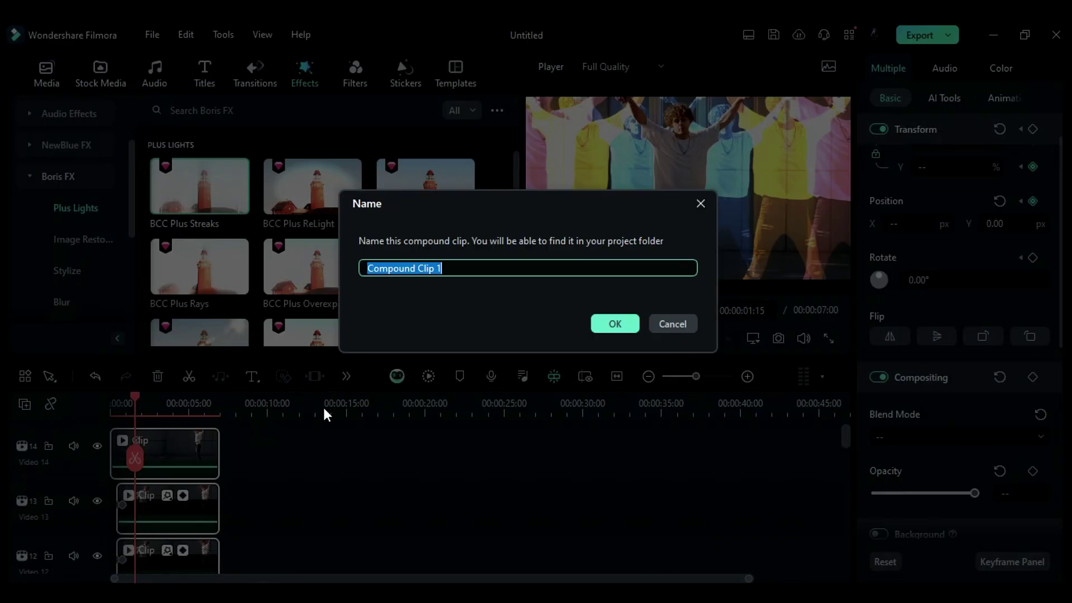
{"action": "left_click", "coordinate": [616, 323]}
Search the effects for "vintage" and apply the Old Film effect to the compound clip on Video 1.
{"action": "scroll", "coordinate": [240, 499], "scroll_direction": "down", "scroll_amount": 10}
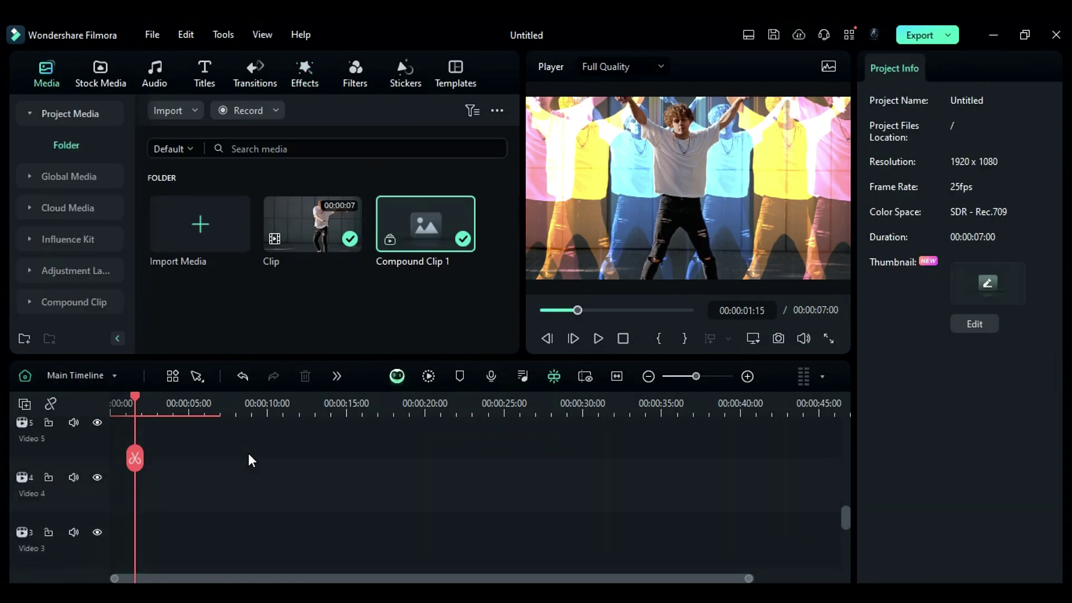
{"action": "left_click", "coordinate": [182, 473]}
{"action": "left_click", "coordinate": [306, 73]}
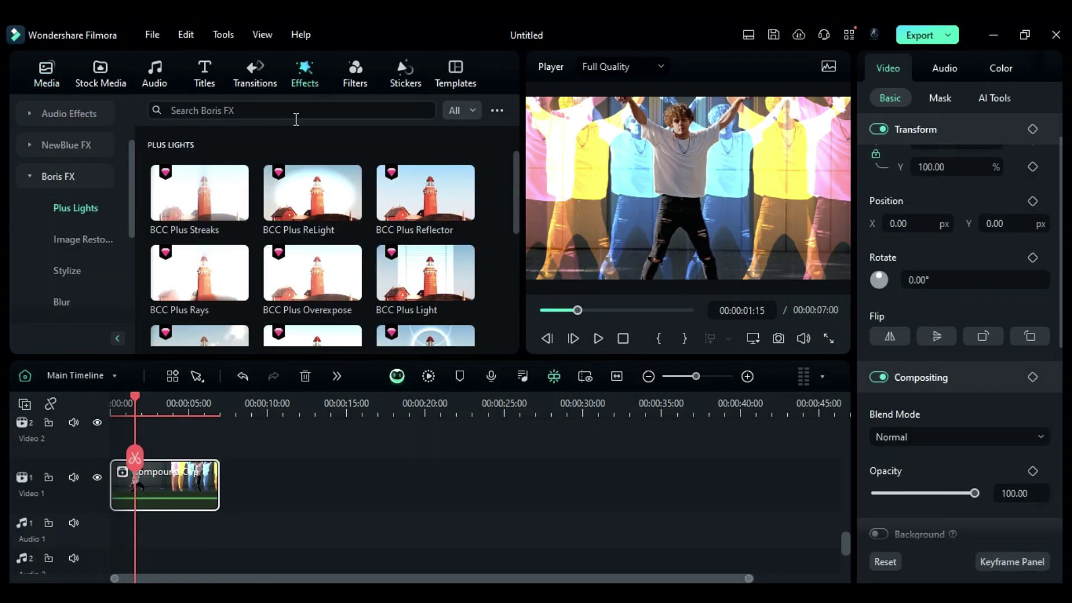
{"action": "left_click", "coordinate": [263, 110]}
{"action": "type", "text": "vintage"}
{"action": "key", "text": "Return"}
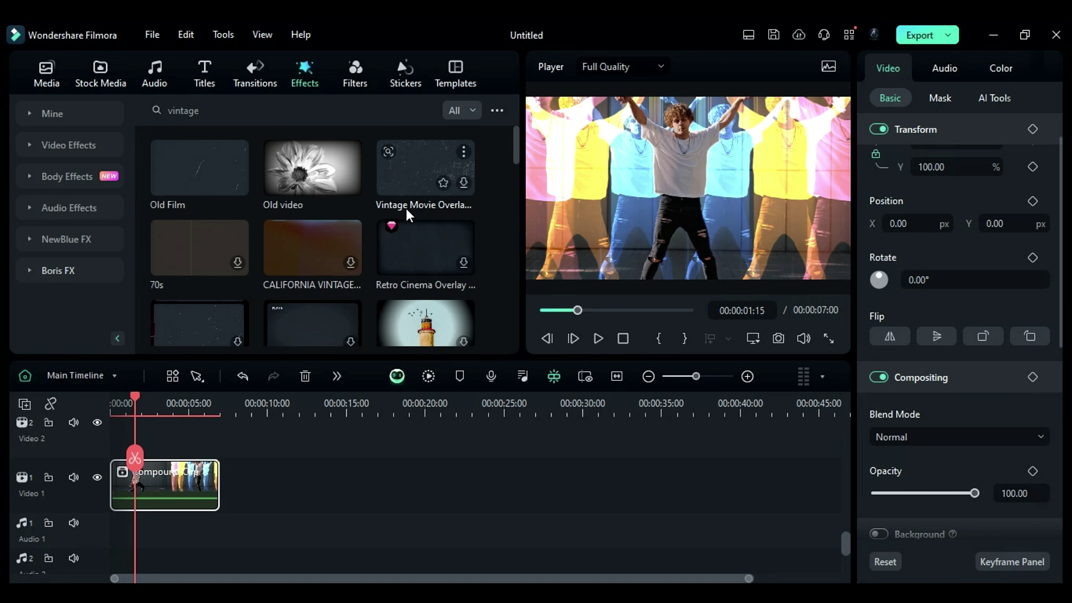
{"action": "mouse_move", "coordinate": [514, 151]}
{"action": "left_mouse_down"}
{"action": "mouse_move", "coordinate": [514, 222]}
{"action": "mouse_move", "coordinate": [524, 152]}
{"action": "left_mouse_up"}
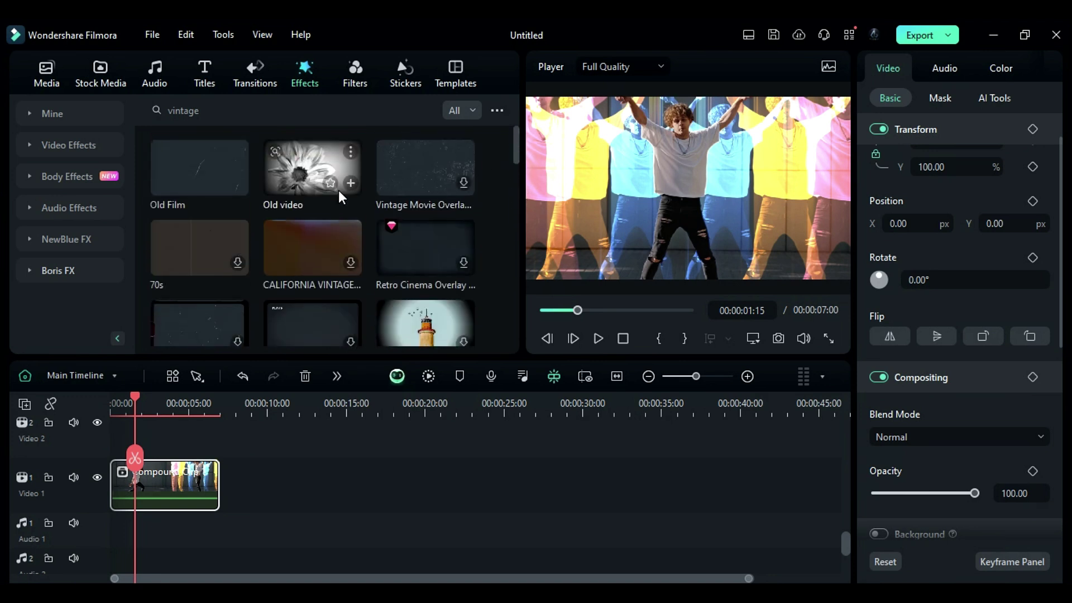
{"action": "left_click_drag", "start_coordinate": [190, 184], "coordinate": [146, 482]}
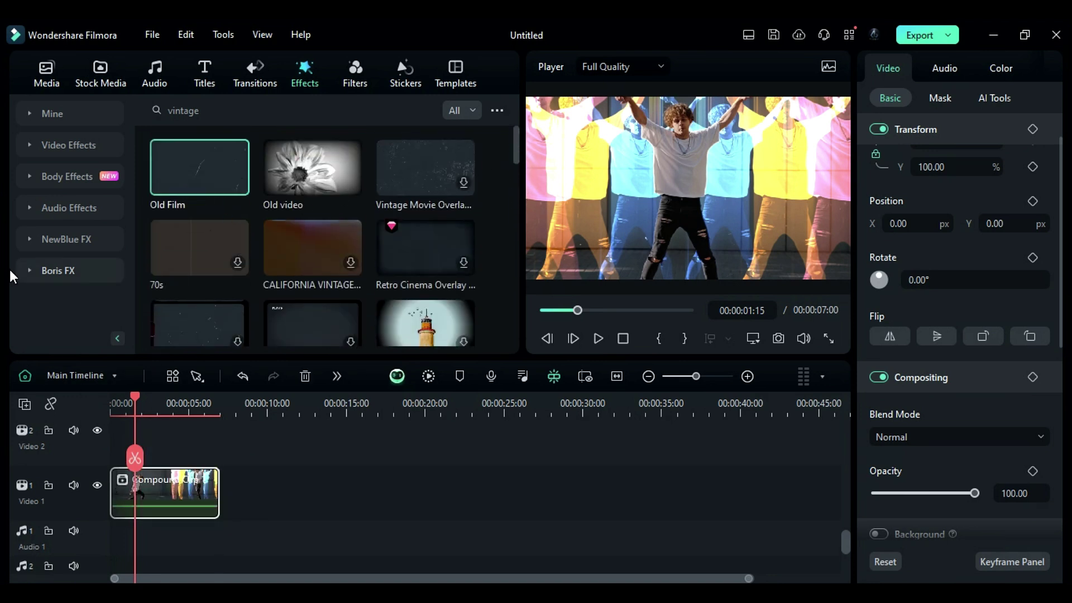
Apply the Old TV effect from the NewBlue FX filters to the compound clip.
{"action": "left_click", "coordinate": [32, 239]}
{"action": "scroll", "coordinate": [62, 232], "scroll_direction": "down", "scroll_amount": 3}
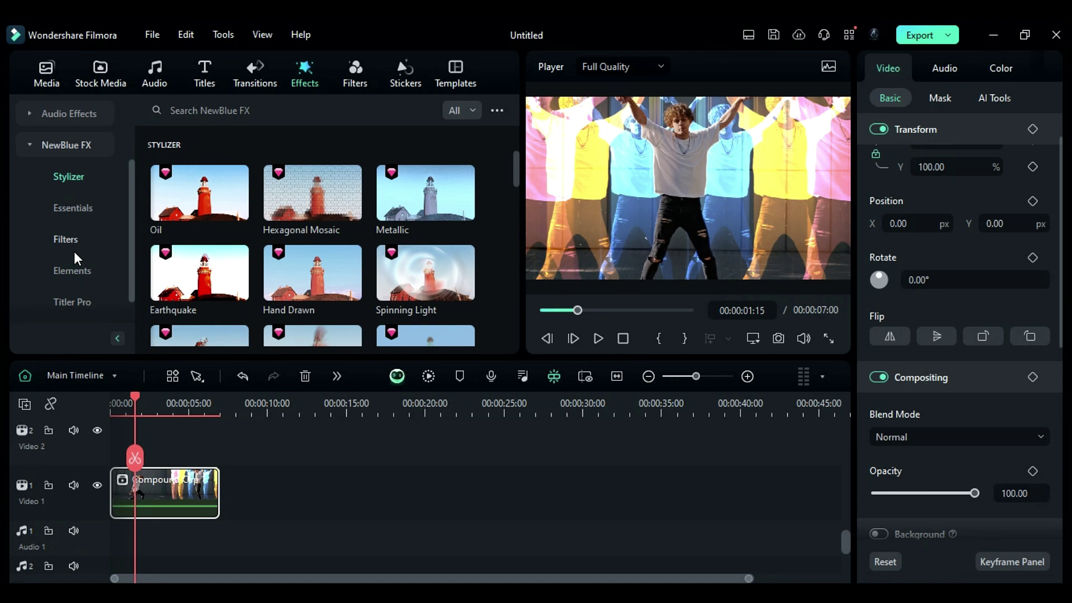
{"action": "left_click", "coordinate": [72, 240]}
{"action": "left_click_drag", "start_coordinate": [186, 202], "coordinate": [179, 479]}
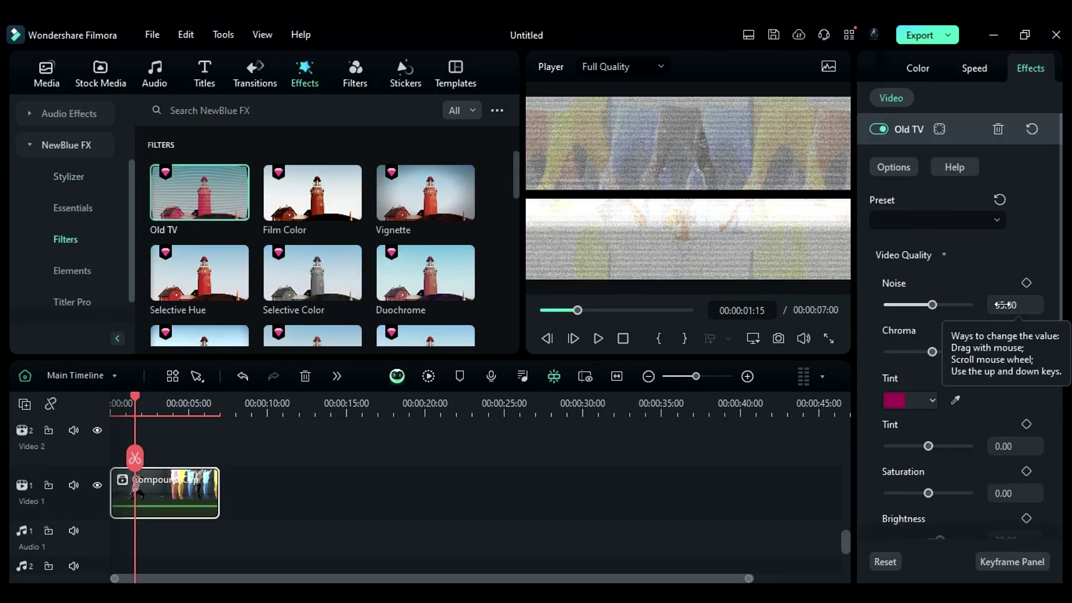
Set the Old TV effect's noise to 5, chroma to -22 and tint to 7.
{"action": "type", "text": "5"}
{"action": "key", "text": "Return"}
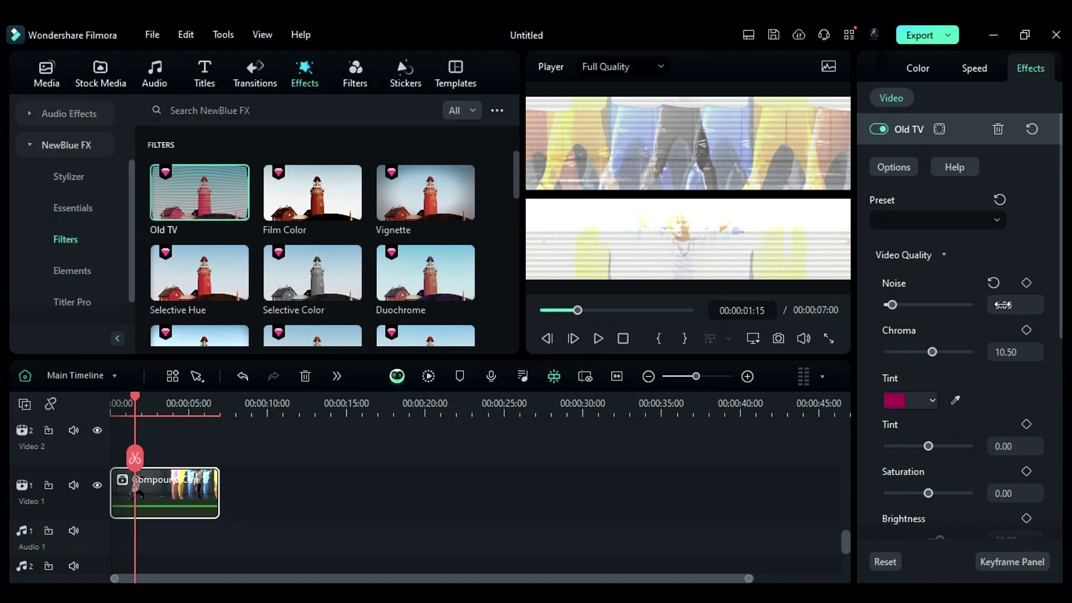
{"action": "type", "text": "-22.00"}
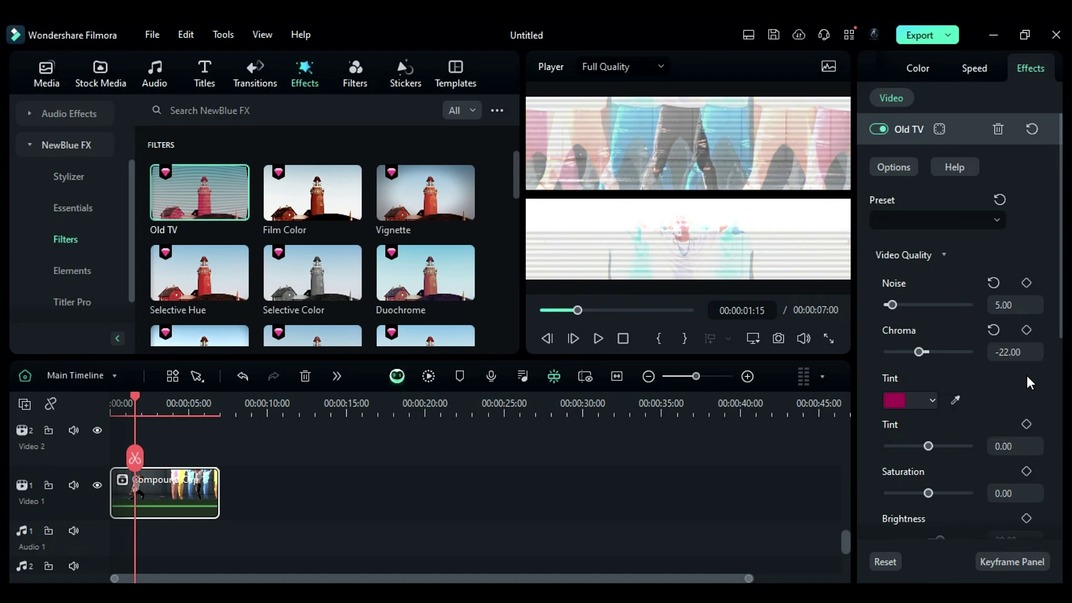
{"action": "scroll", "coordinate": [1028, 385], "scroll_direction": "down", "scroll_amount": 1}
{"action": "type", "text": "7"}
{"action": "key", "text": "Return"}
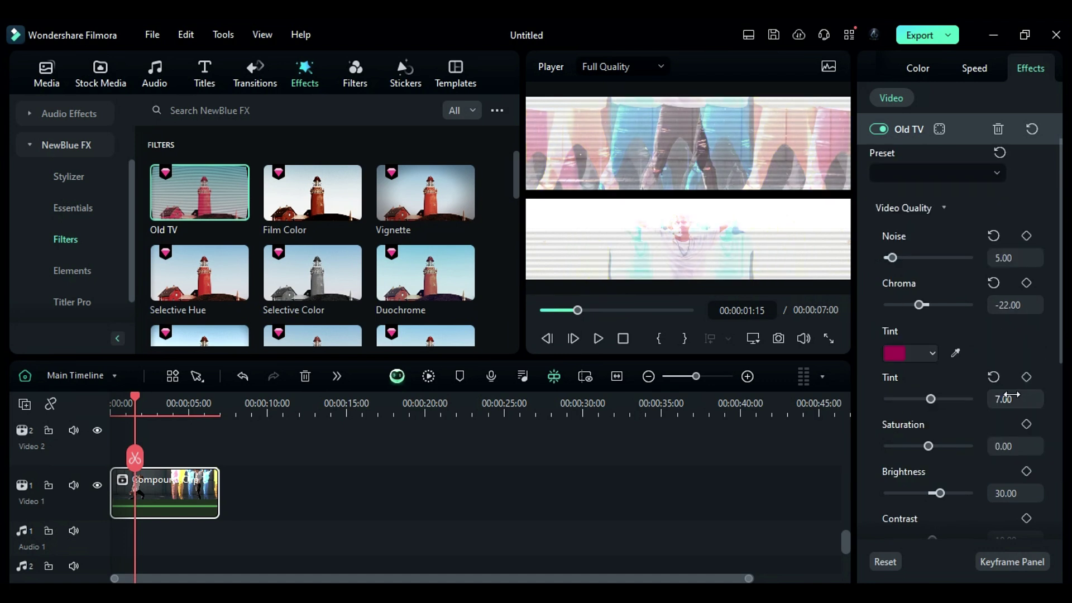
Set the Old TV brightness to 1 and ghosting to 0, with scan lines at resolution 152 and intensity 20.
{"action": "scroll", "coordinate": [1007, 468], "scroll_direction": "down", "scroll_amount": 2}
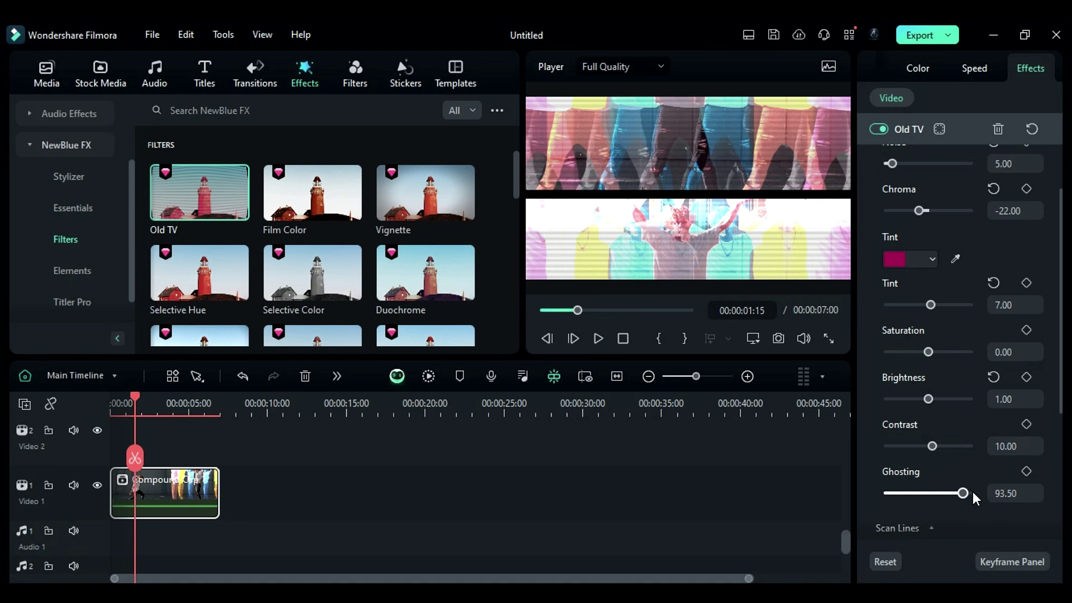
{"action": "left_click_drag", "start_coordinate": [965, 492], "coordinate": [885, 493]}
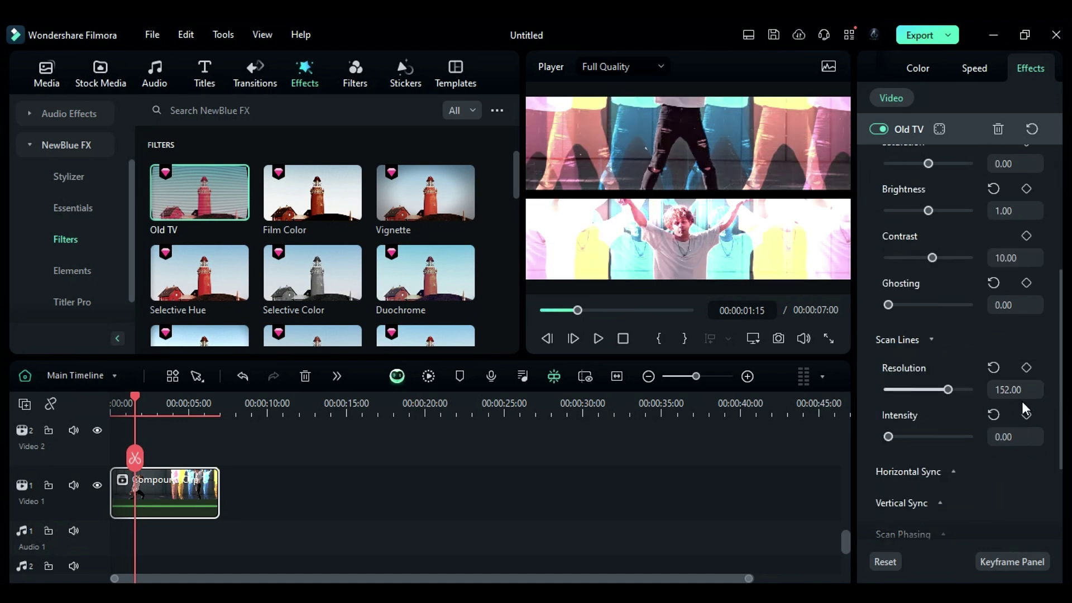
{"action": "left_click", "coordinate": [1007, 437]}
{"action": "type", "text": "20"}
{"action": "key", "text": "Return"}
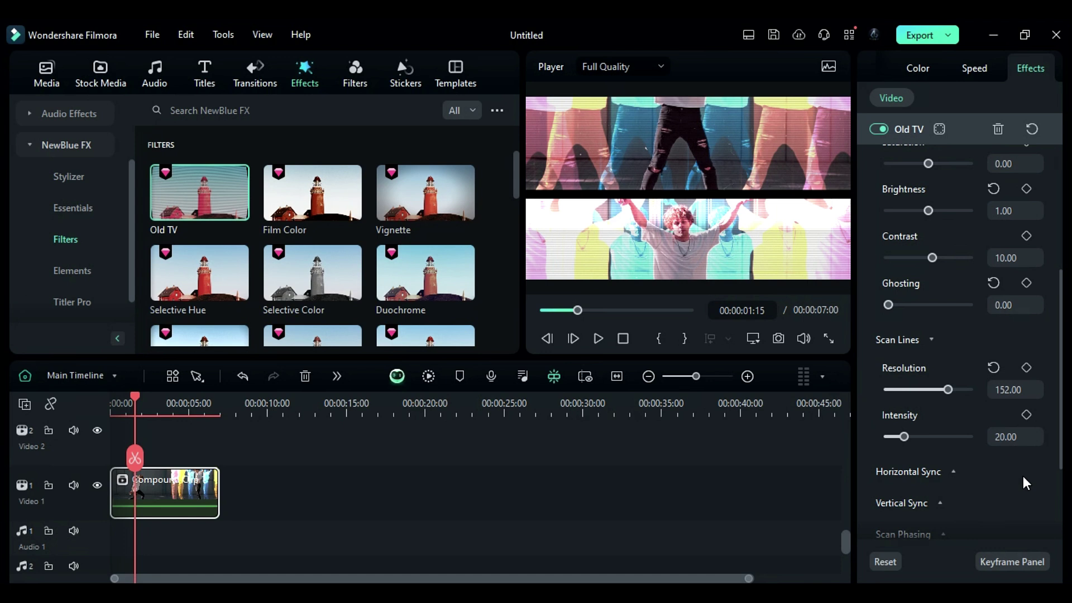
Set the Old TV effect's horizontal sync severity and frequency to 0.
{"action": "scroll", "coordinate": [1023, 481], "scroll_direction": "down", "scroll_amount": 1}
{"action": "left_click", "coordinate": [954, 425]}
{"action": "scroll", "coordinate": [1007, 417], "scroll_direction": "down", "scroll_amount": 2}
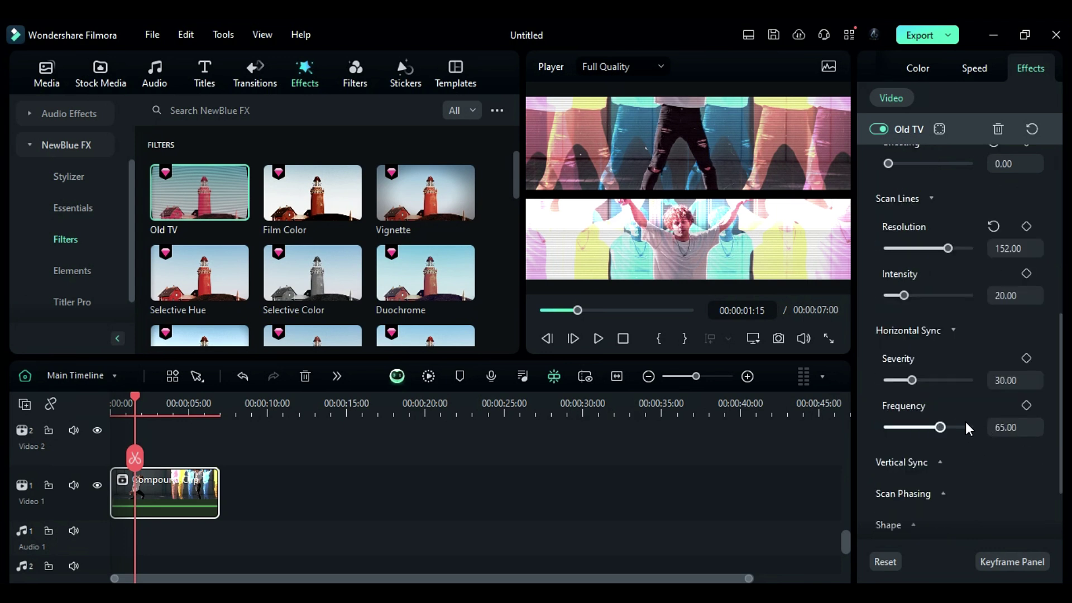
{"action": "left_click_drag", "start_coordinate": [912, 380], "coordinate": [907, 380]}
Set the Old TV vertical sync speed to 0, reset the horizontal sync frequency to 65, and show the scan phasing settings.
{"action": "left_click", "coordinate": [940, 464]}
{"action": "scroll", "coordinate": [966, 454], "scroll_direction": "down", "scroll_amount": 3}
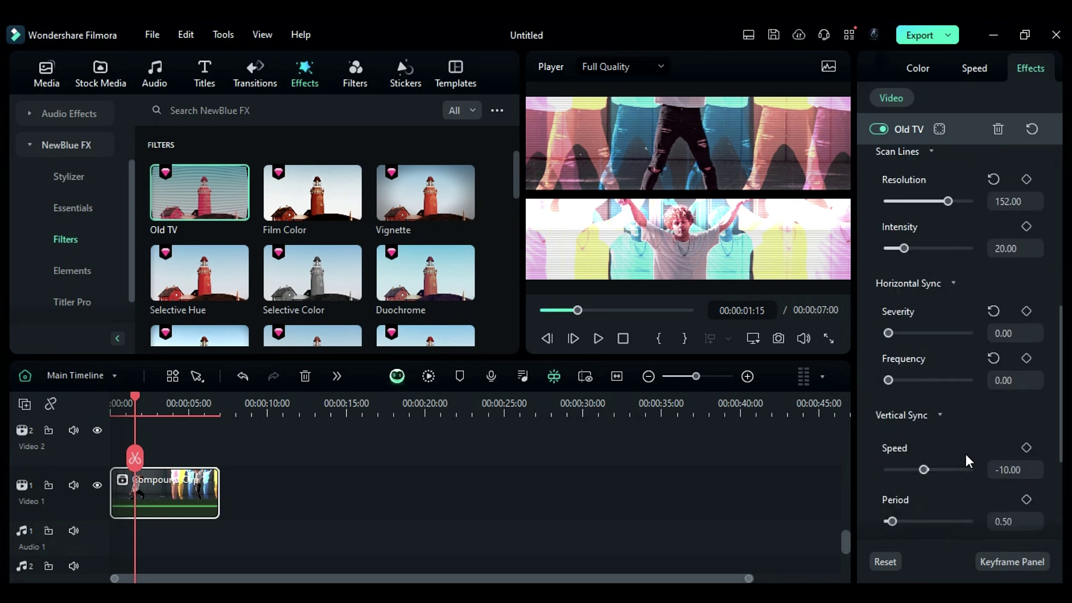
{"action": "left_click", "coordinate": [1008, 424]}
{"action": "type", "text": "0"}
{"action": "key", "text": "Return"}
{"action": "scroll", "coordinate": [949, 413], "scroll_direction": "down", "scroll_amount": 3}
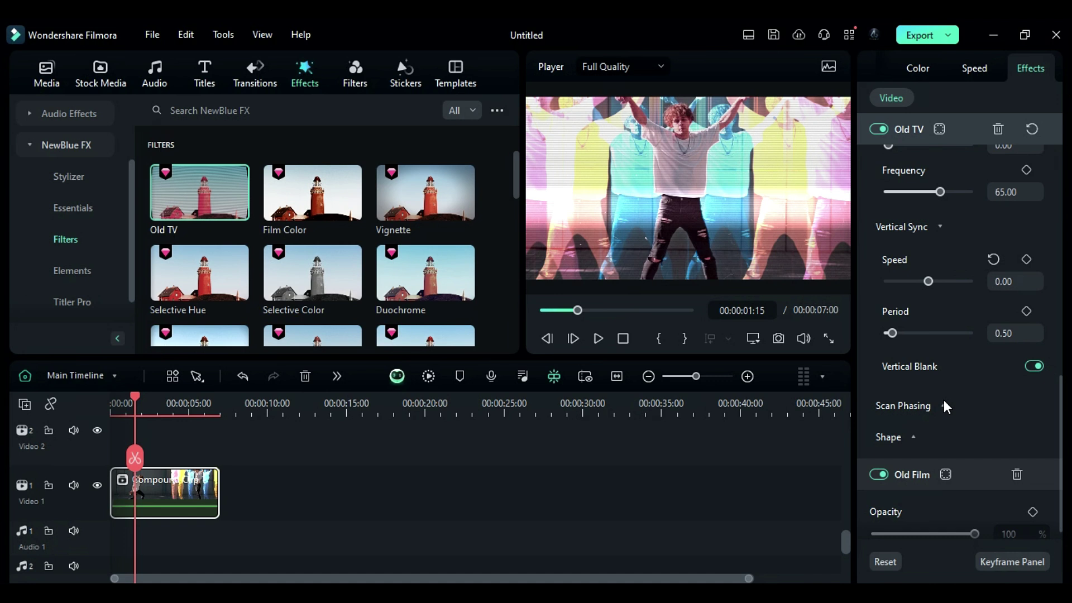
{"action": "left_click", "coordinate": [942, 406]}
{"action": "scroll", "coordinate": [971, 396], "scroll_direction": "down", "scroll_amount": 1}
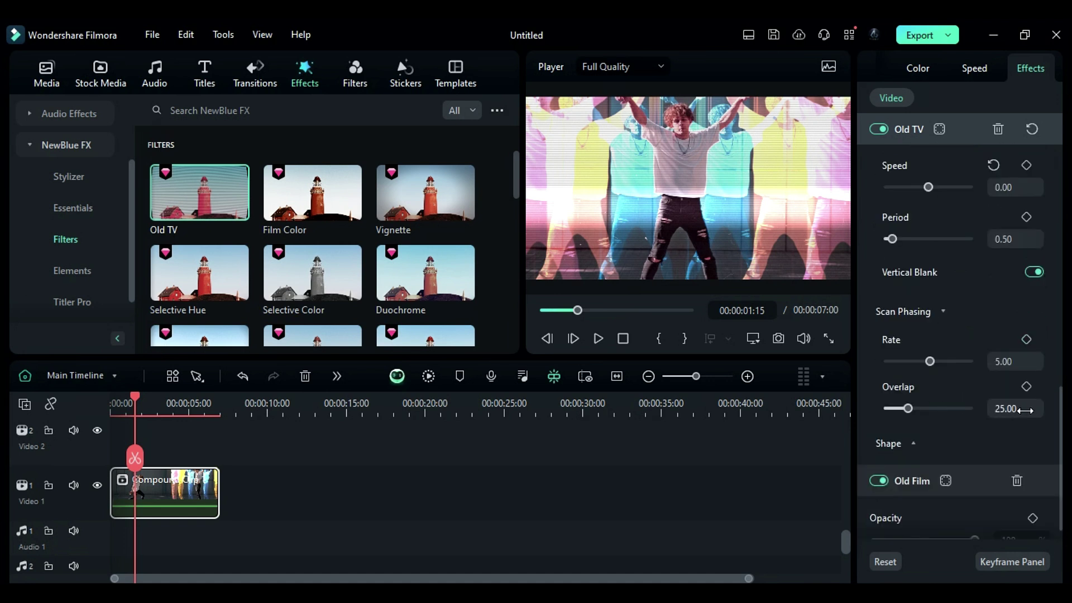
Render the timeline preview and play the finished compound clip from the start.
{"action": "left_click", "coordinate": [759, 474]}
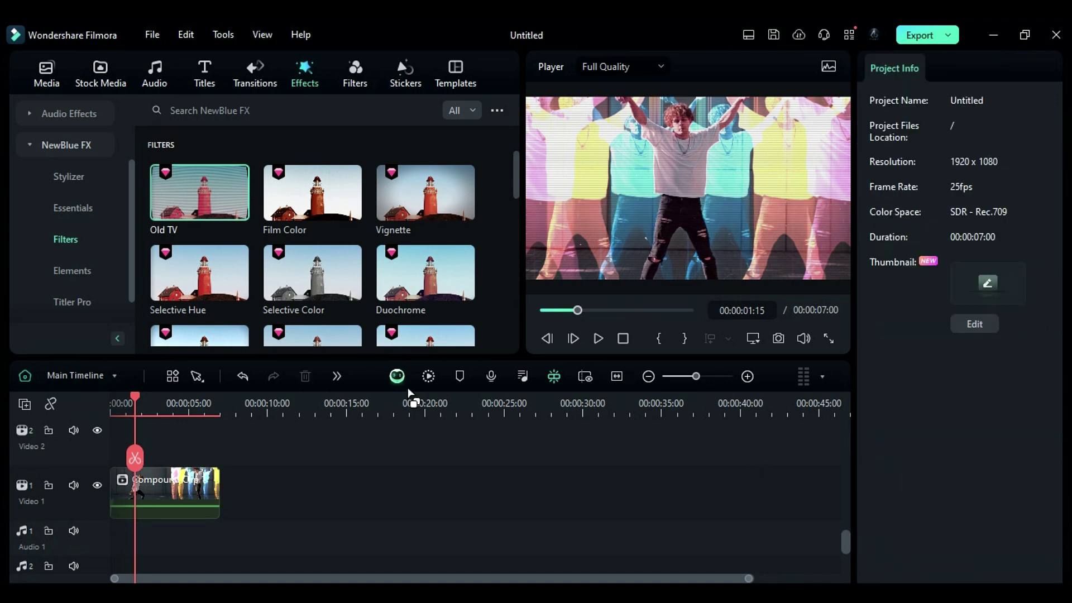
{"action": "left_click", "coordinate": [428, 374]}
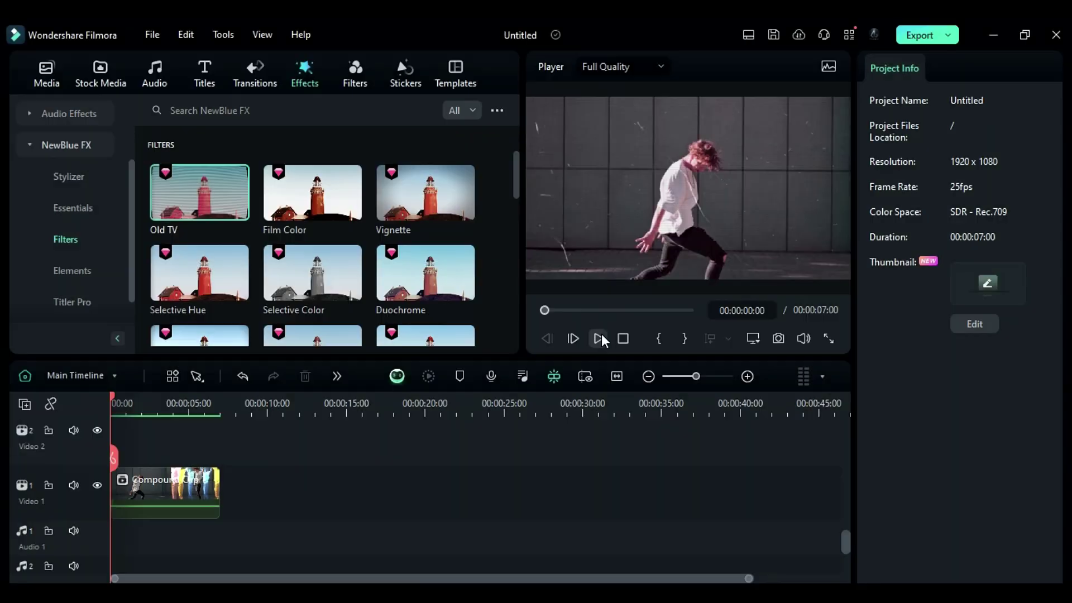
{"action": "left_click", "coordinate": [596, 338]}
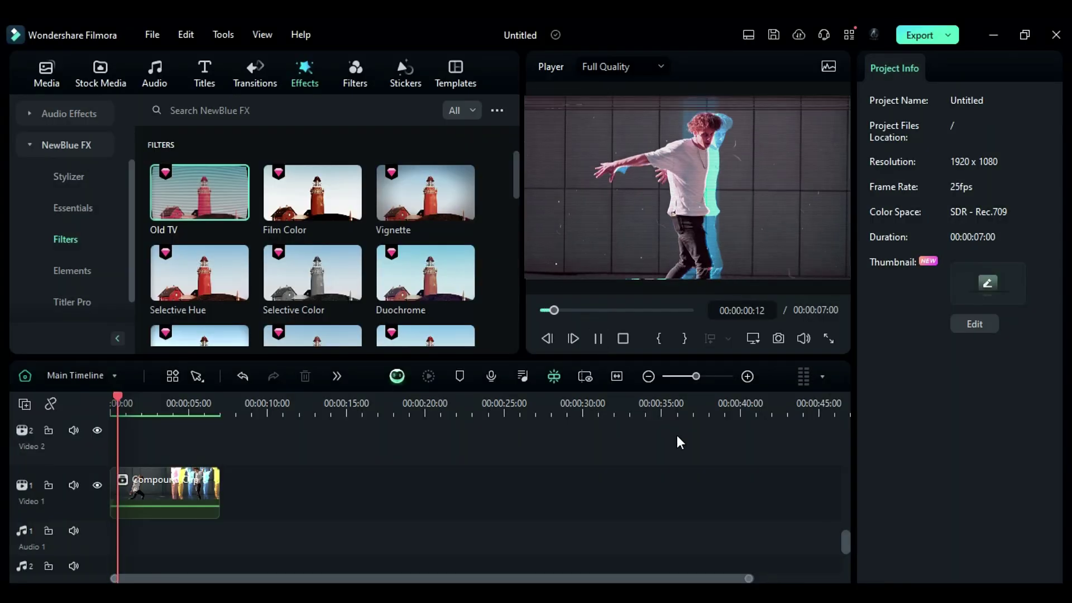